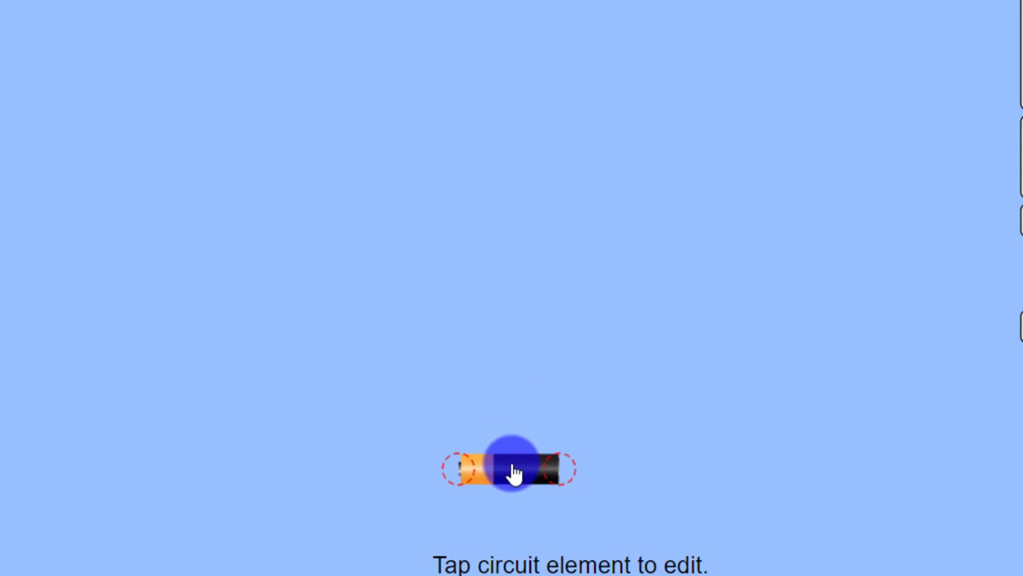
Place a light bulb in the workspace above the battery.
click(514, 472)
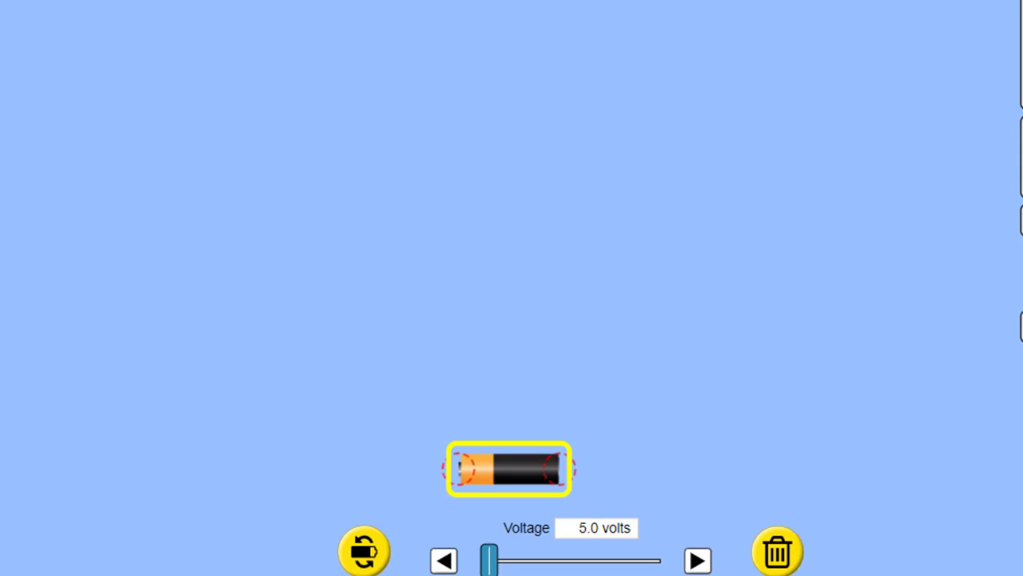
drag(16, 130, 495, 206)
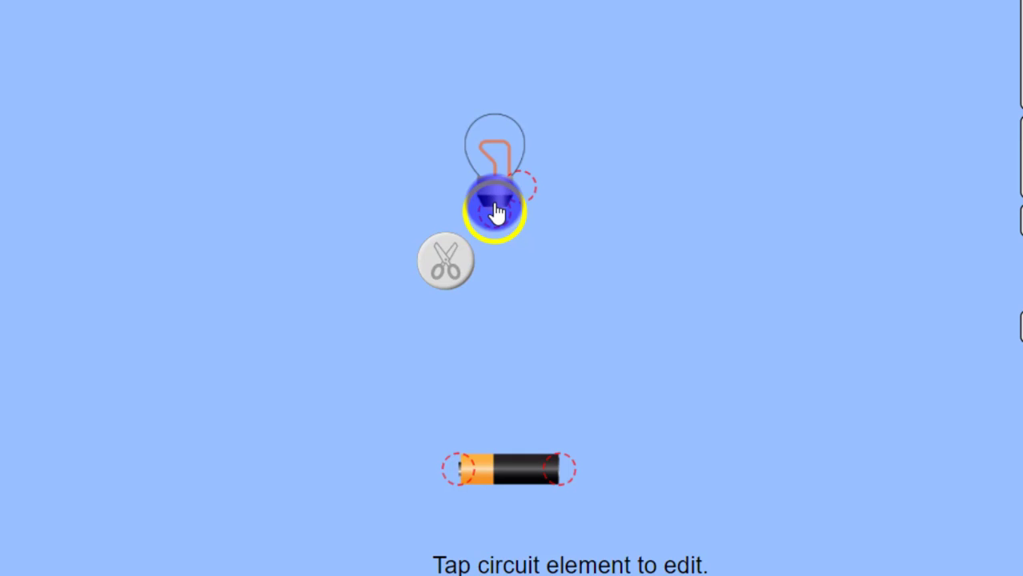
drag(496, 212, 496, 192)
click(480, 252)
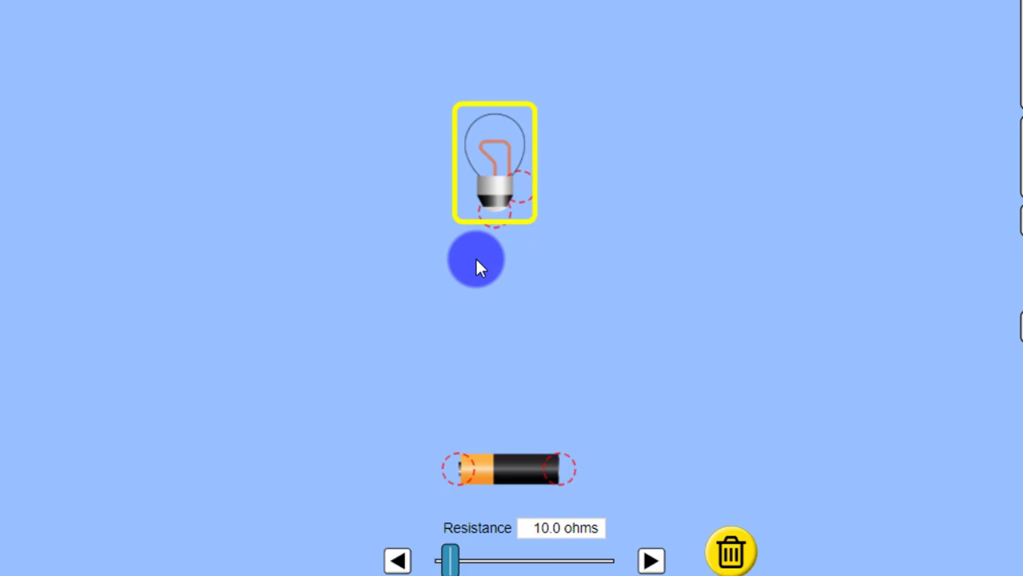
Attach a switch to the battery's orange end and connect it to the bulb's base terminal with two wires.
drag(484, 254, 73, 353)
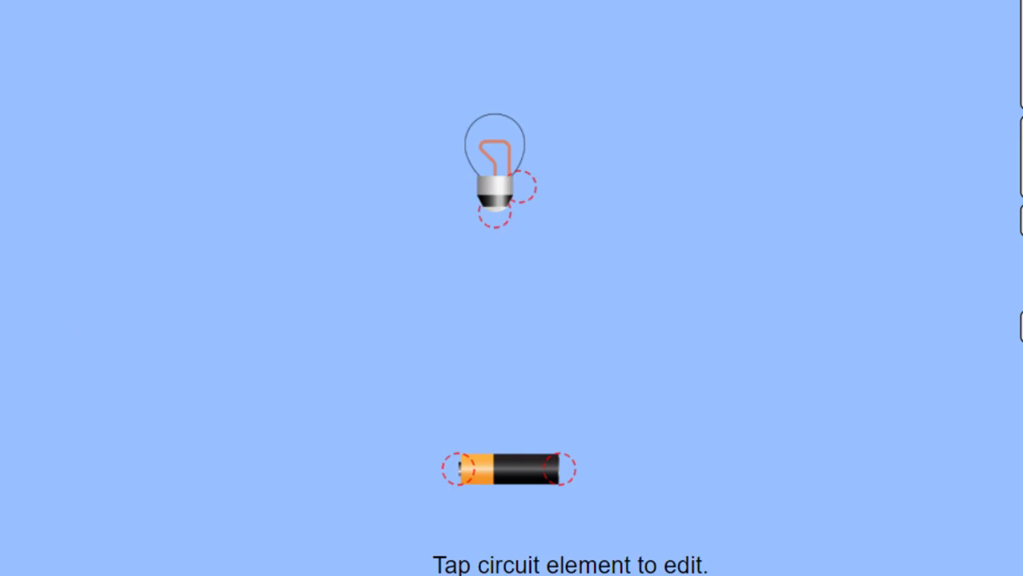
drag(8, 368, 391, 468)
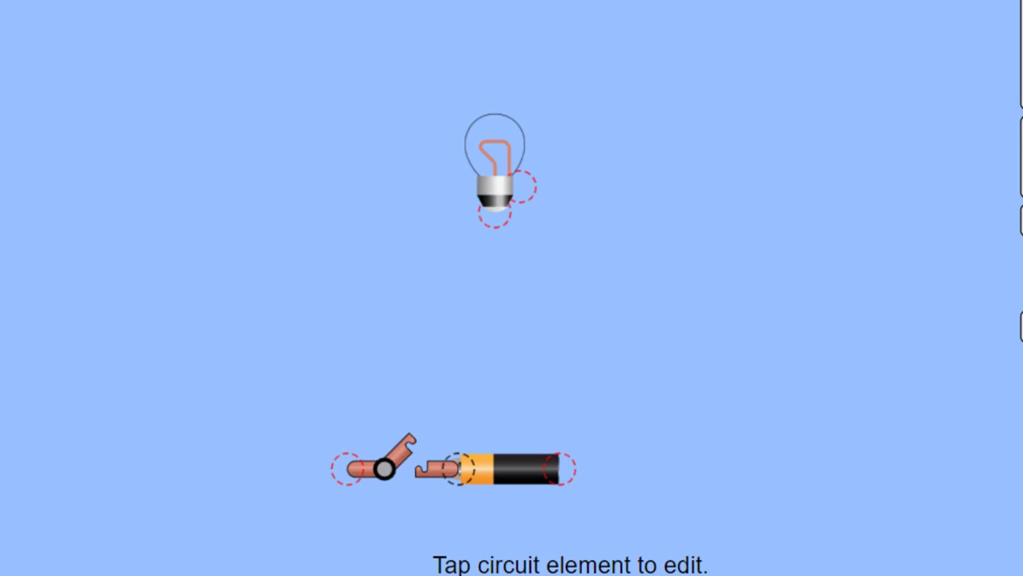
drag(2, 31, 418, 211)
drag(353, 218, 344, 215)
drag(2, 29, 352, 442)
click(287, 408)
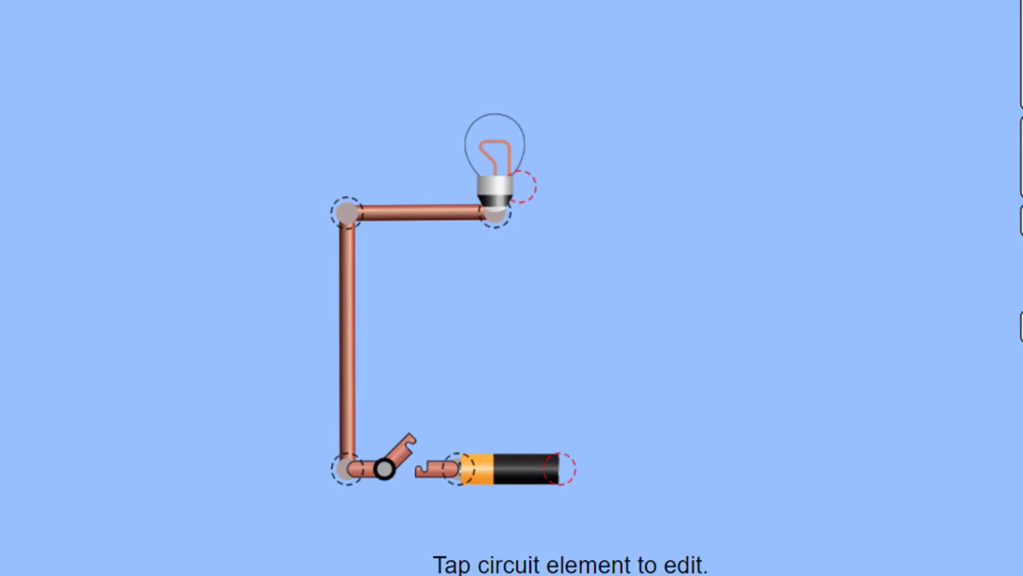
Connect the bulb's side terminal to the battery's black end with three wires to complete the loop.
drag(61, 17, 664, 162)
drag(596, 184, 591, 192)
click(14, 61)
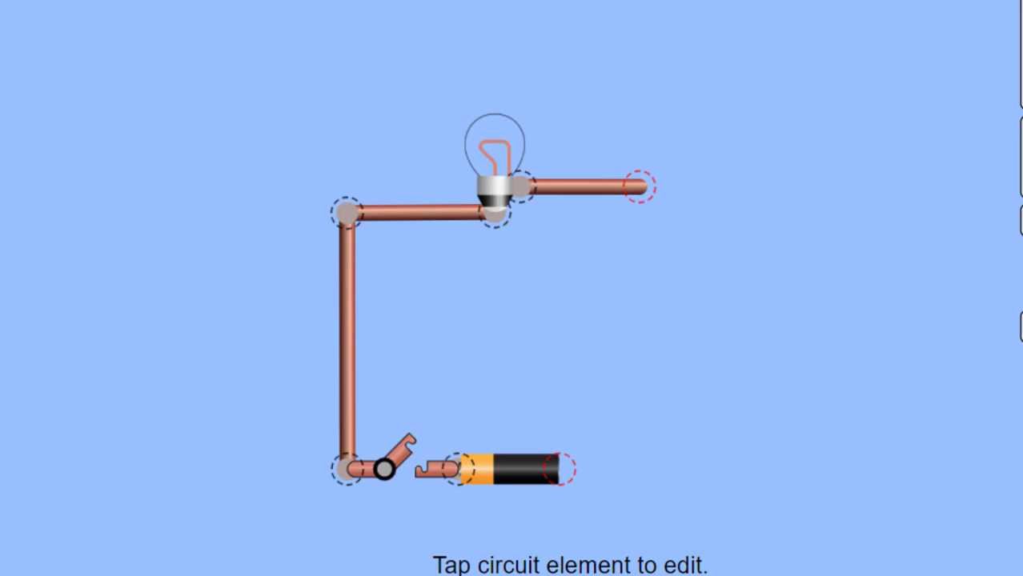
drag(520, 1, 643, 471)
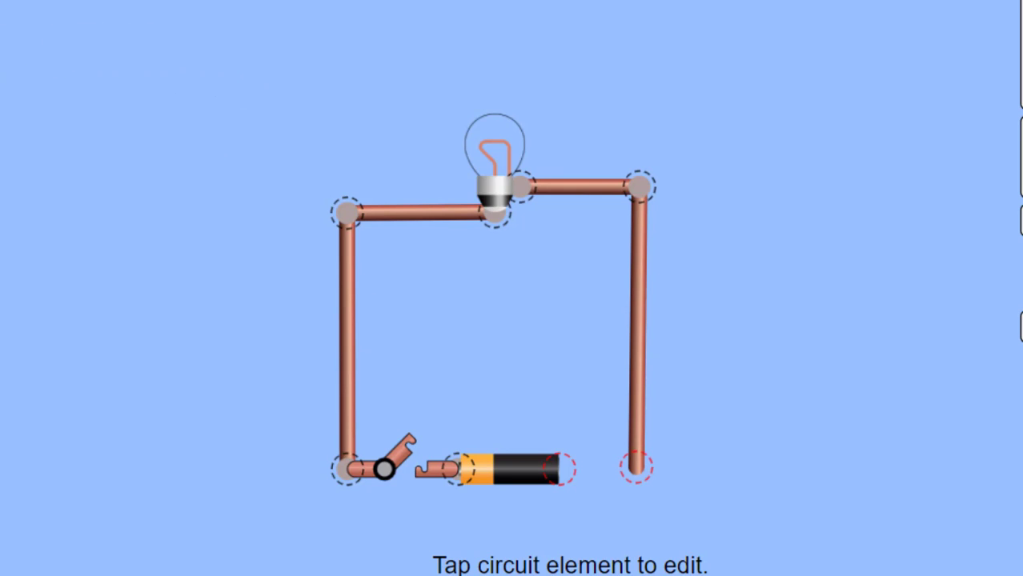
drag(128, 19, 694, 470)
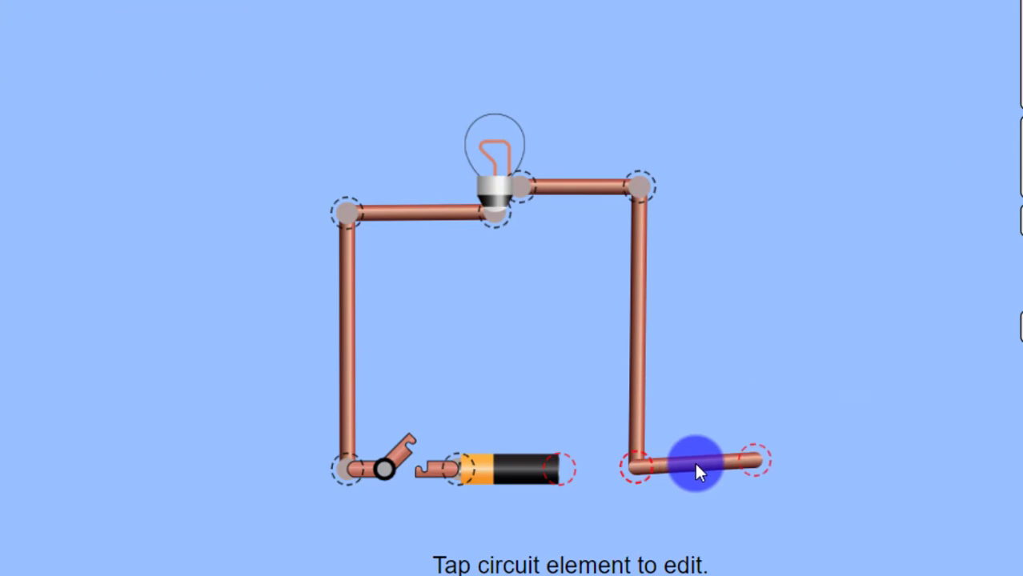
drag(621, 467, 644, 464)
click(794, 441)
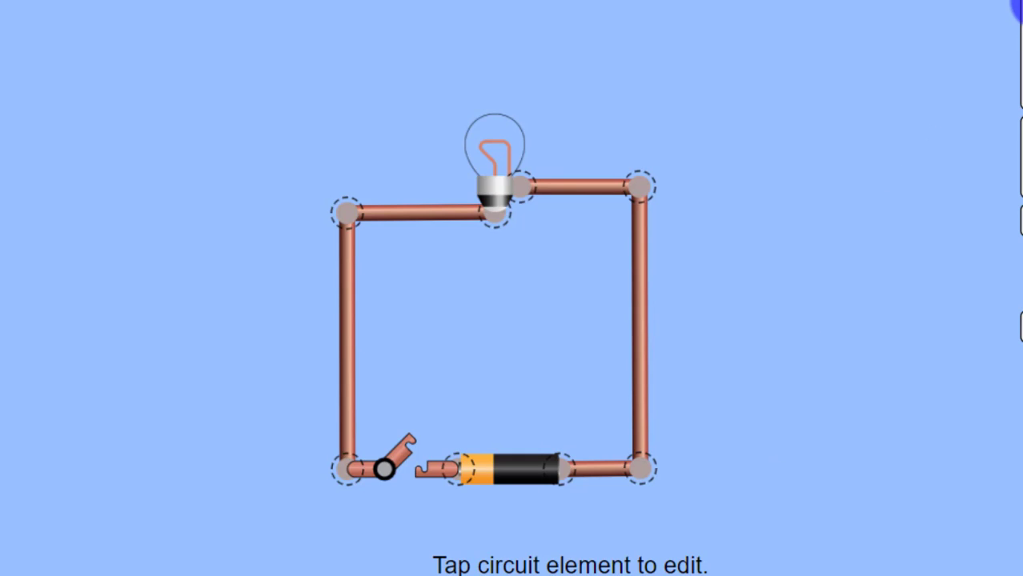
Show the current as electrons and close the switch.
click(1022, 2)
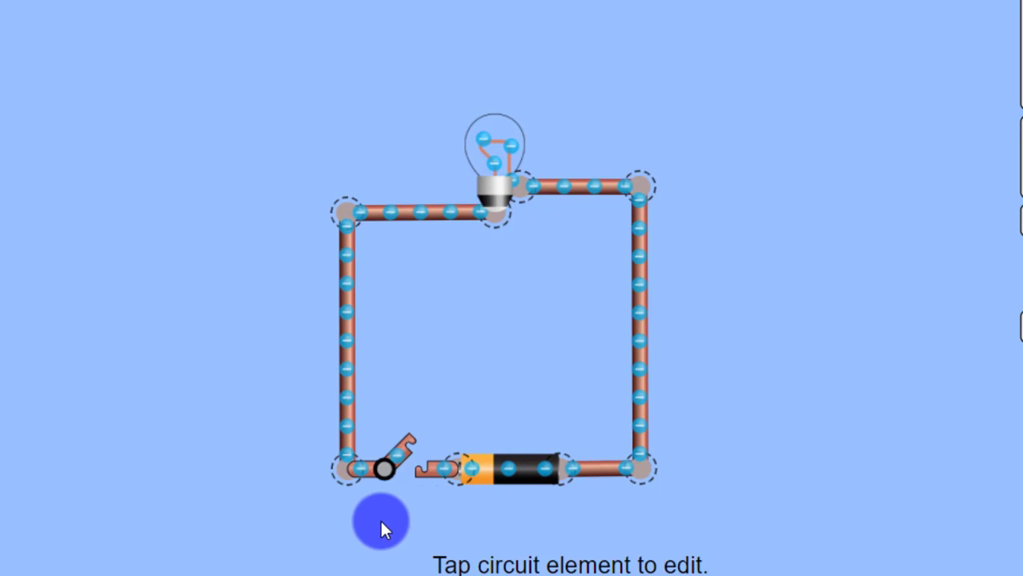
click(385, 472)
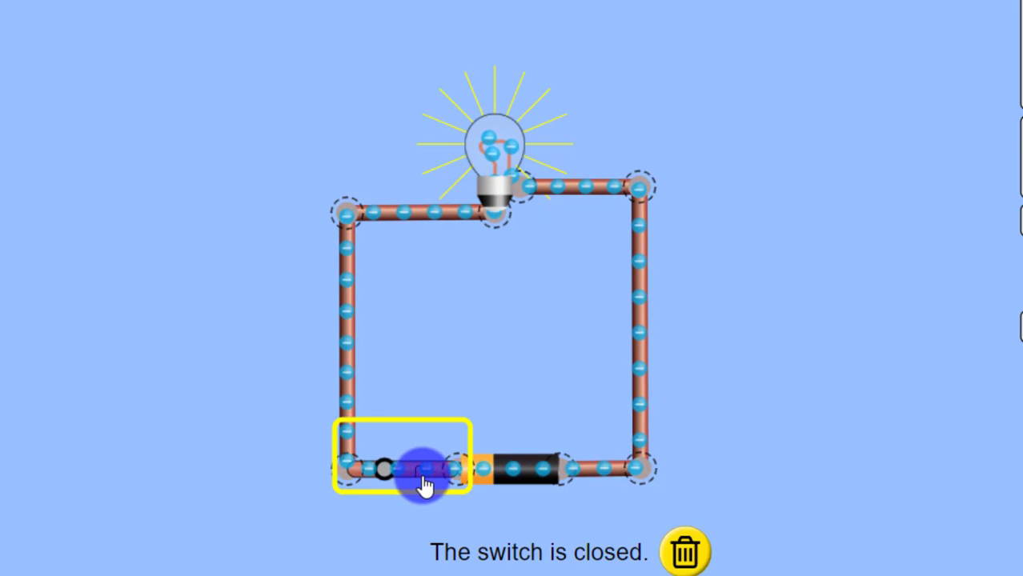
click(853, 312)
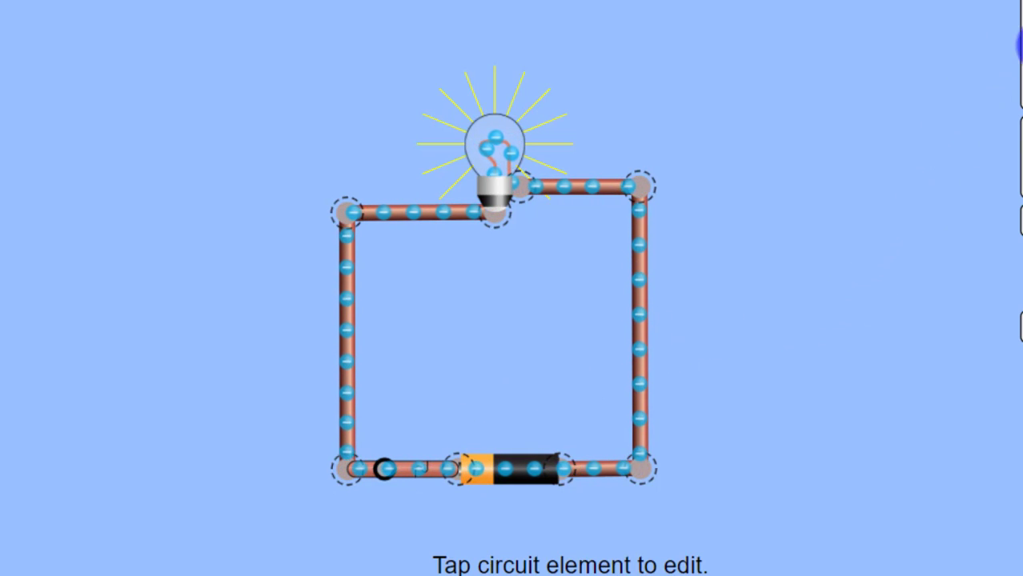
Change the current display to conventional arrows, and open and re-close the switch.
click(1022, 34)
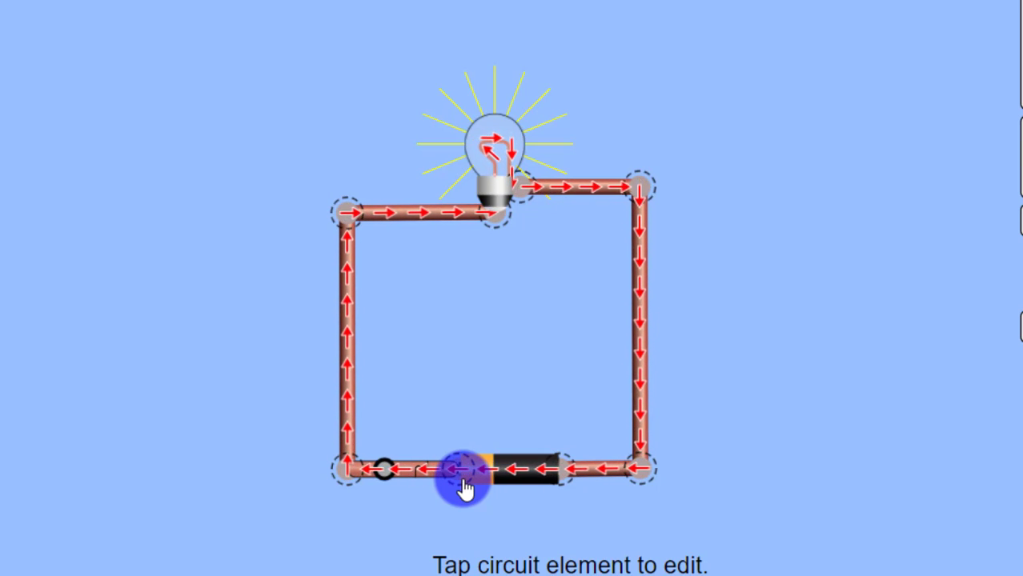
click(385, 471)
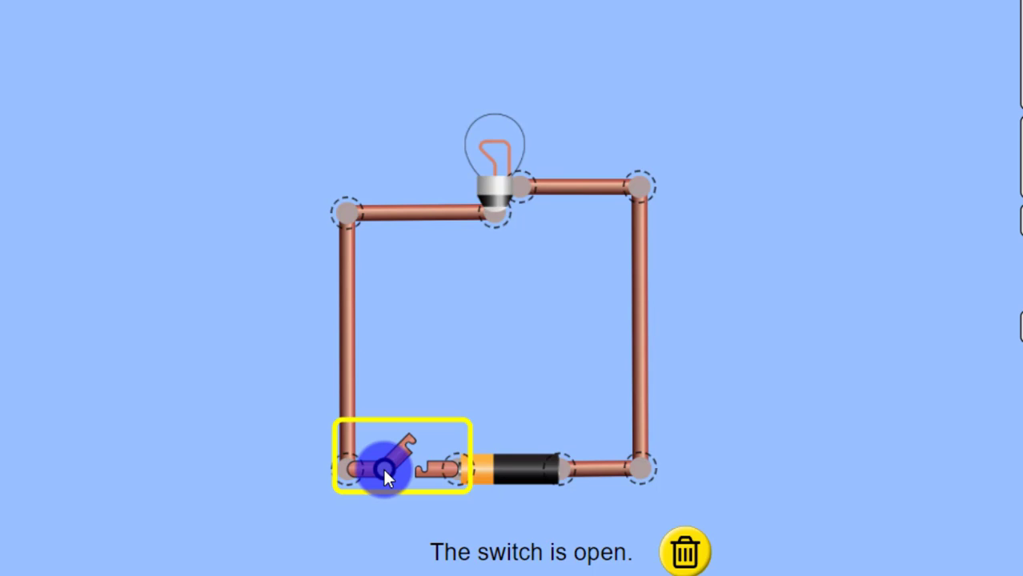
click(385, 473)
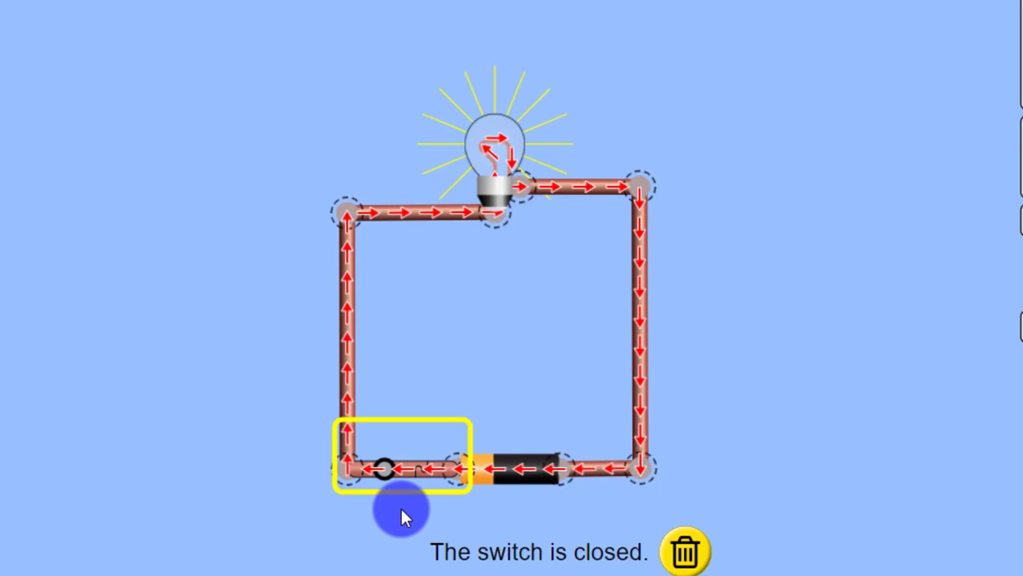
click(402, 509)
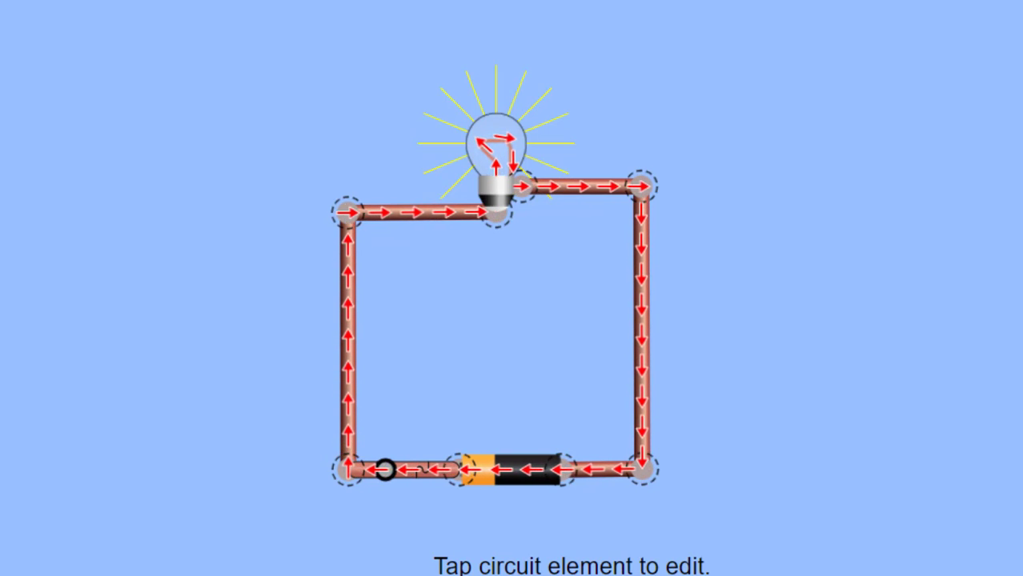
Place an ammeter beside the circuit and set its probe on the vertical wire nearest to it to measure the current.
drag(1005, 279, 785, 343)
drag(824, 298, 828, 287)
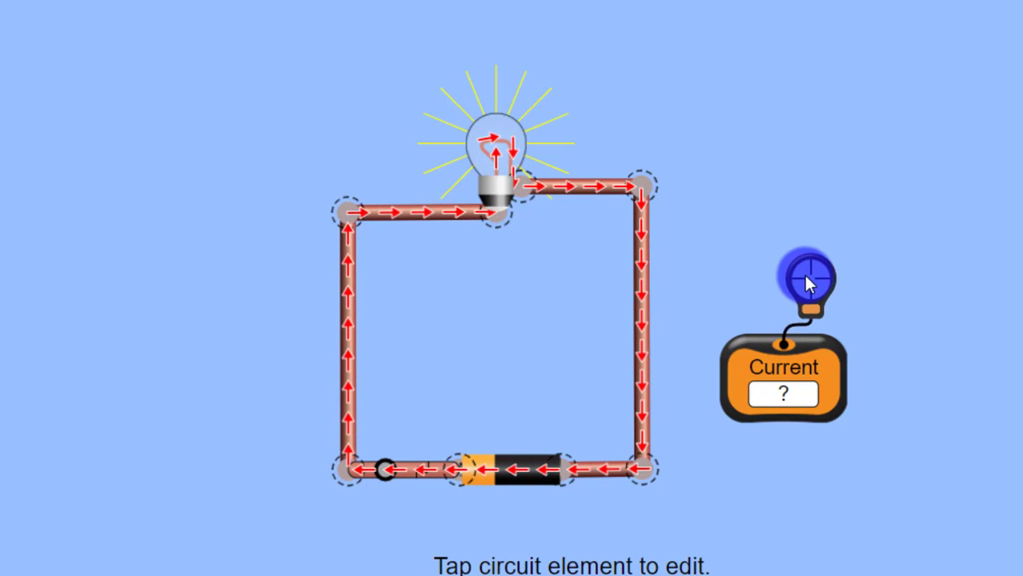
drag(738, 285, 643, 323)
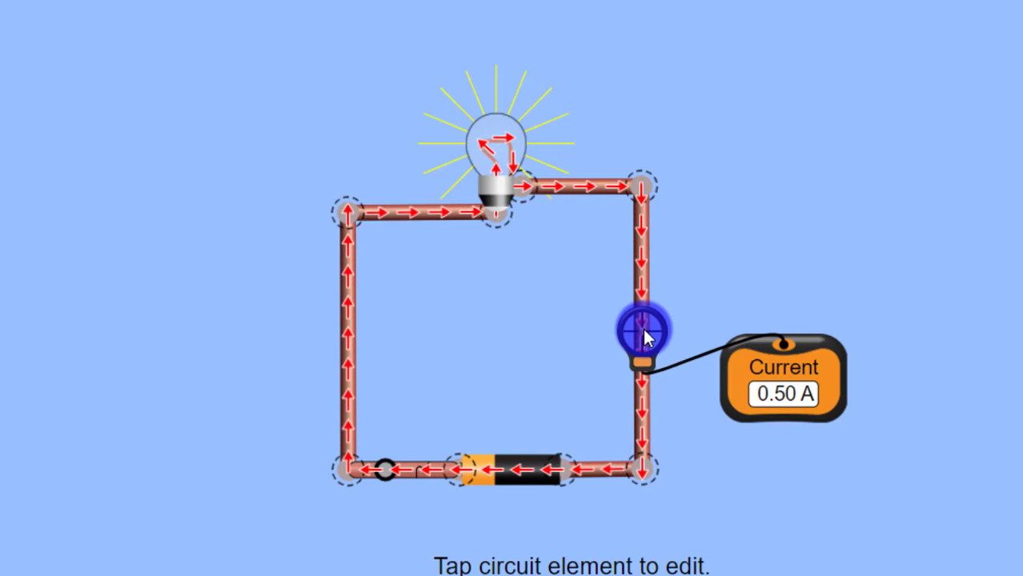
drag(642, 326, 644, 366)
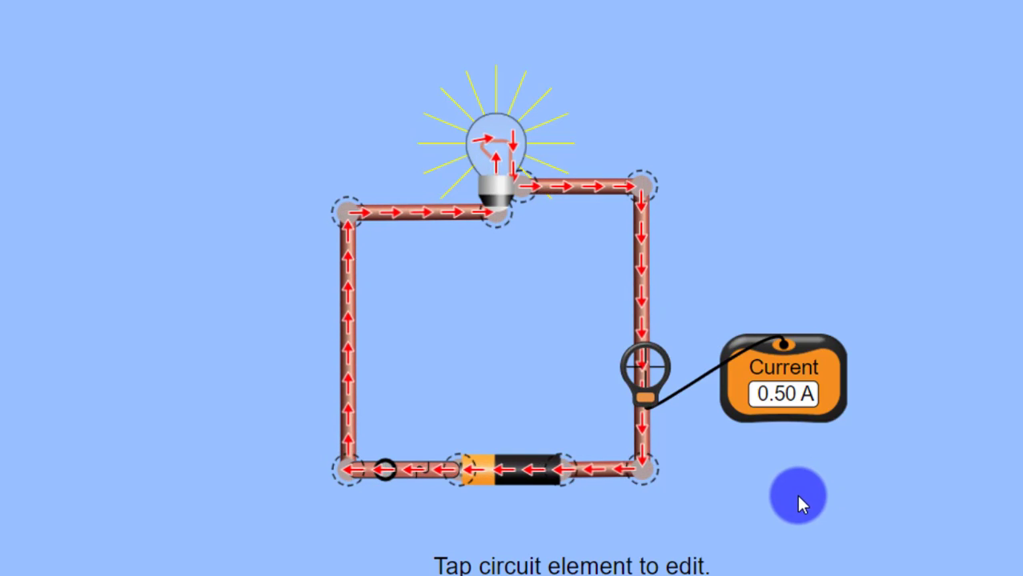
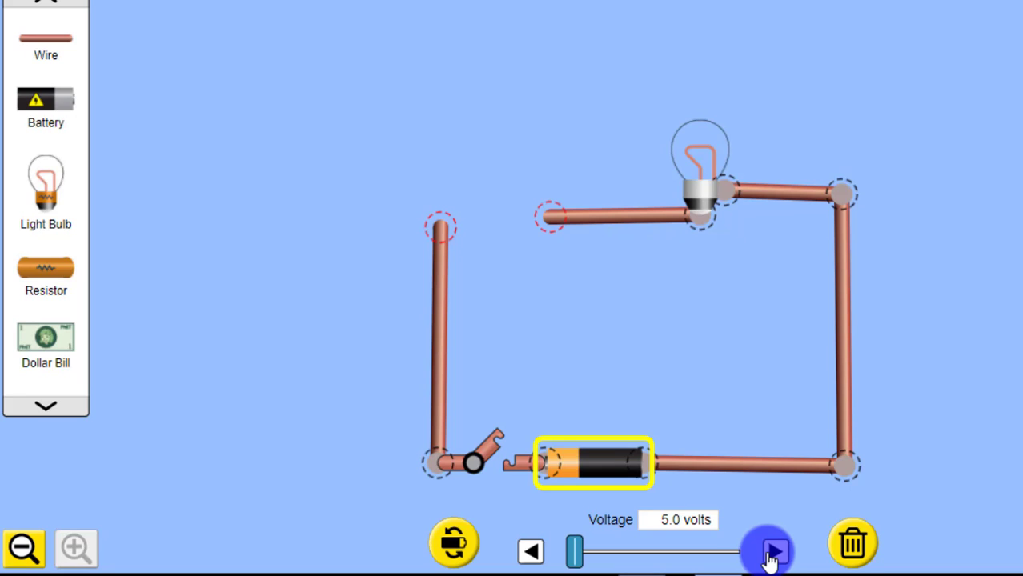
click(552, 218)
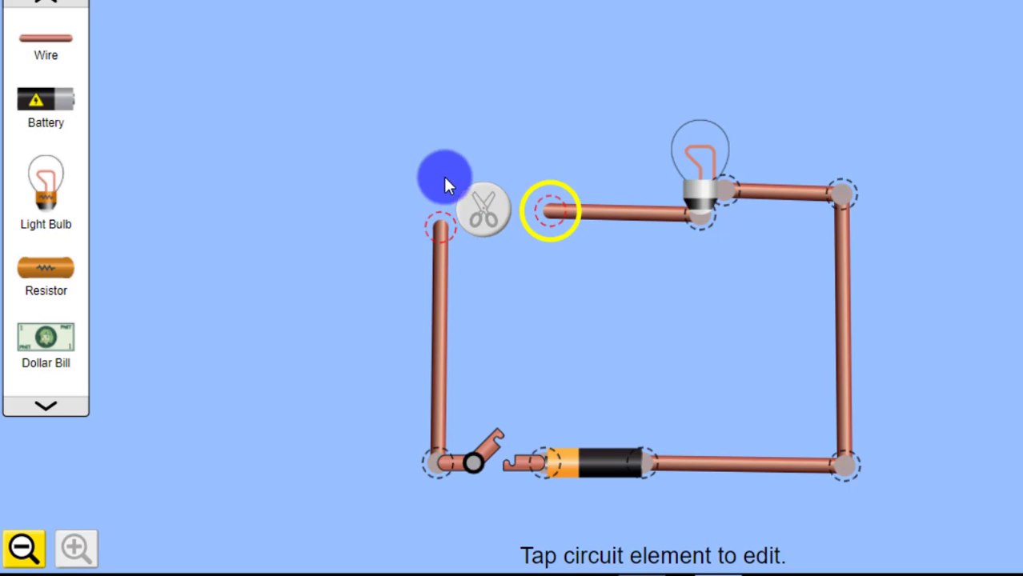
click(545, 233)
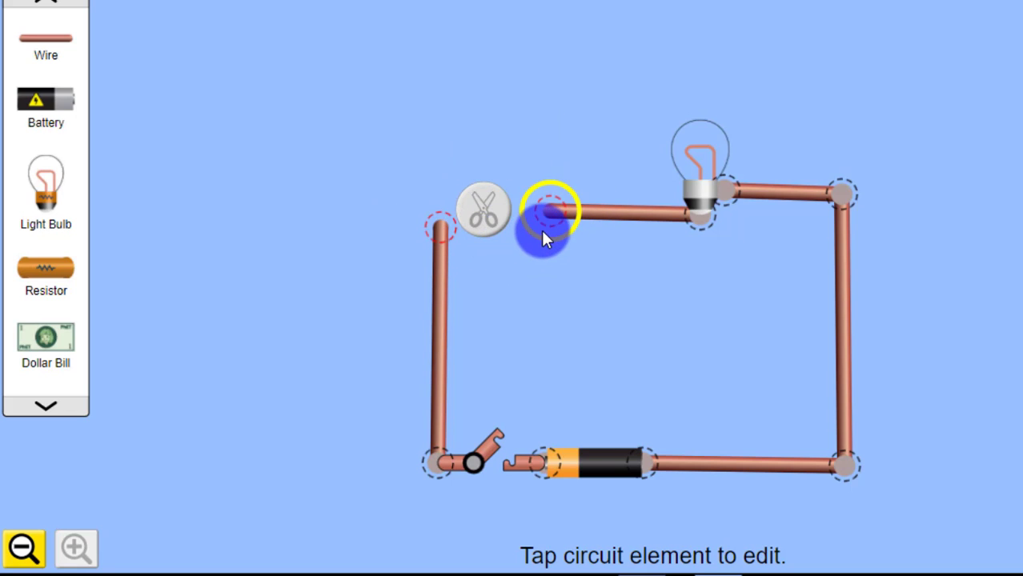
click(533, 168)
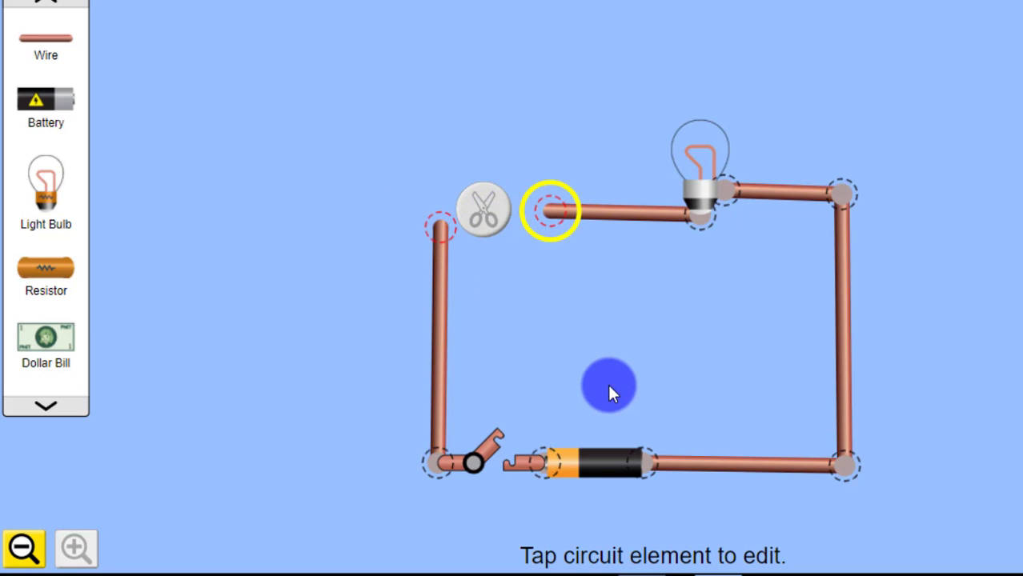
Set the battery's voltage to 15.0 volts.
click(585, 453)
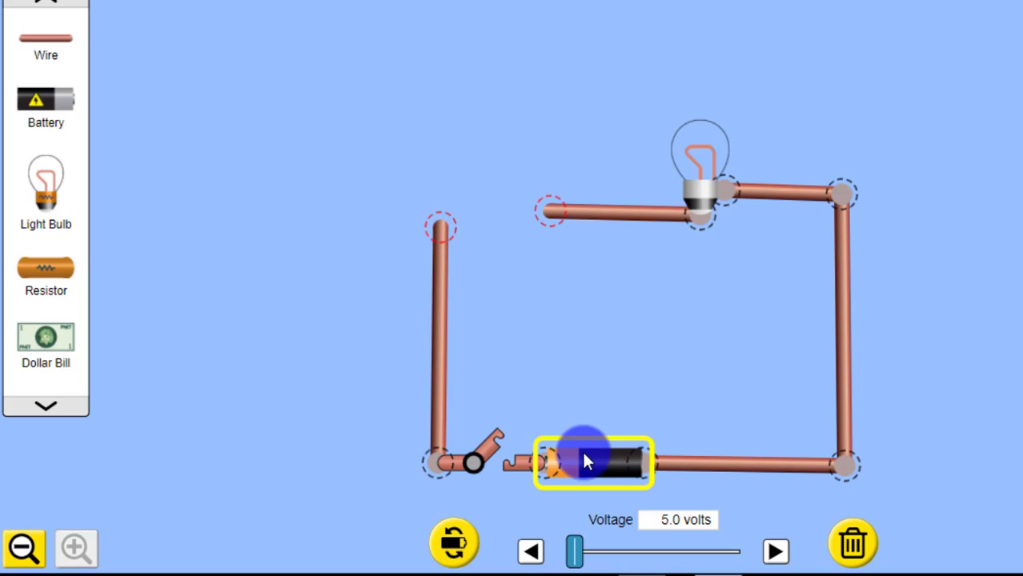
click(775, 553)
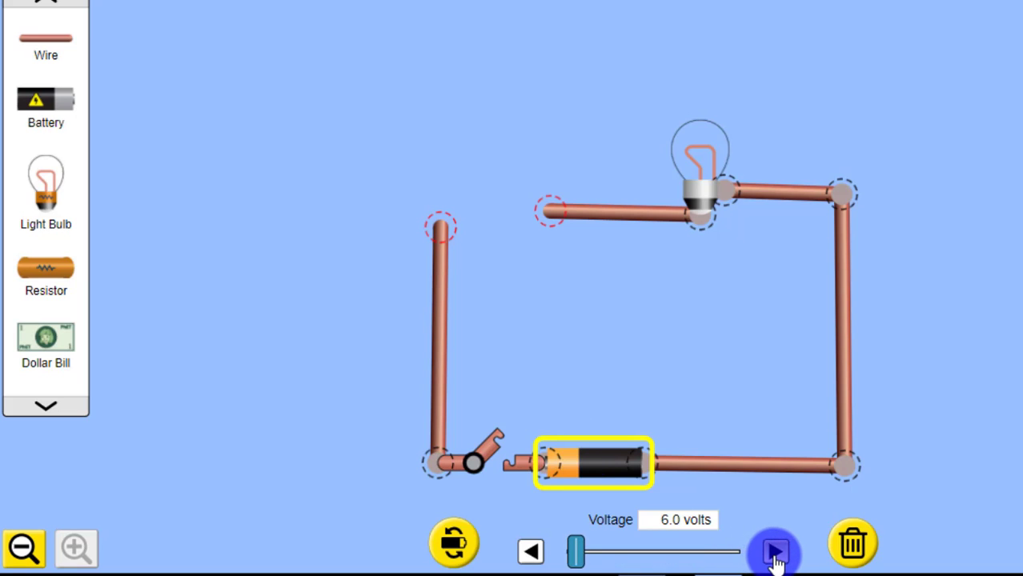
click(775, 552)
click(775, 552)
click(774, 552)
click(775, 552)
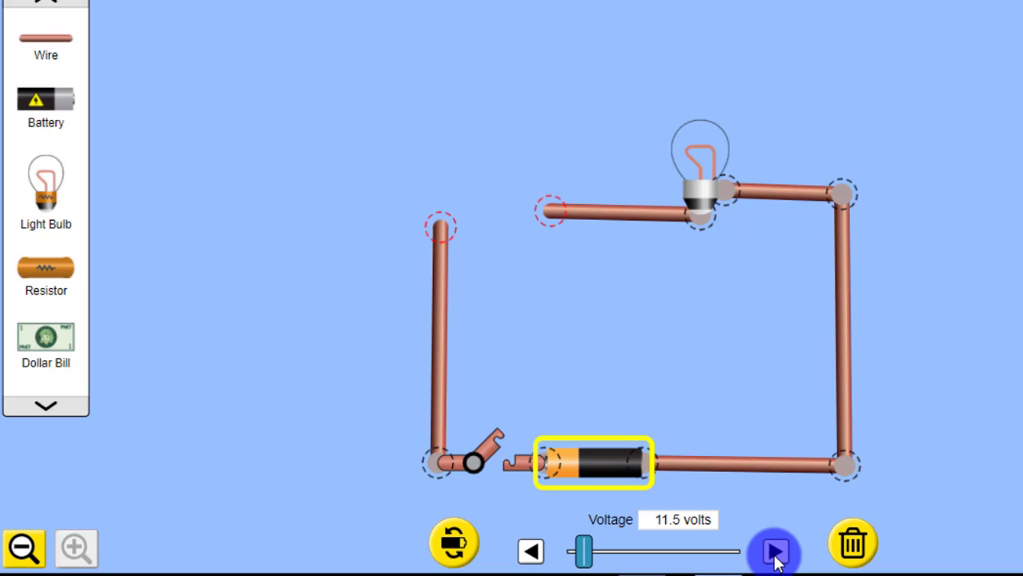
click(774, 552)
click(774, 552)
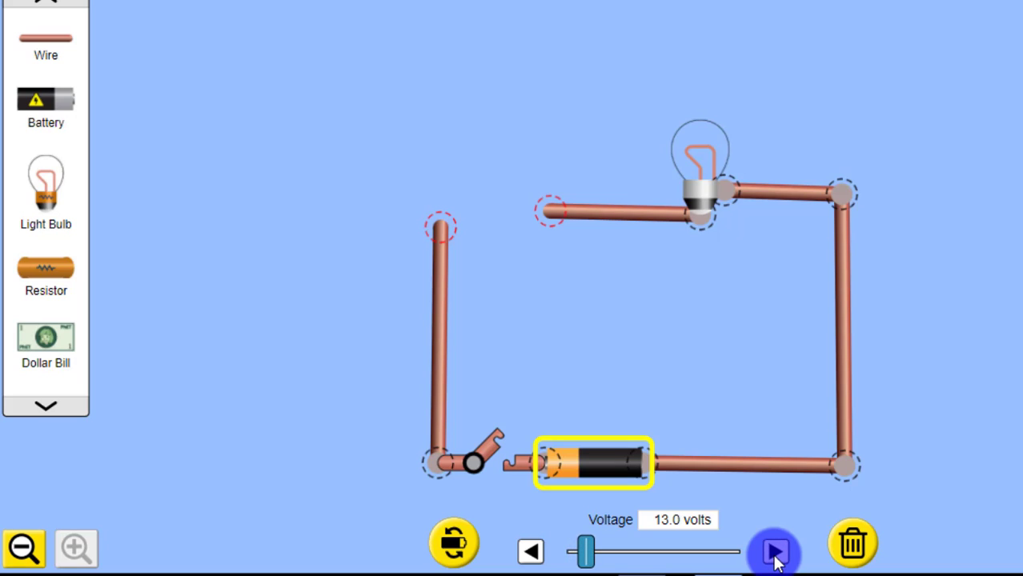
click(775, 552)
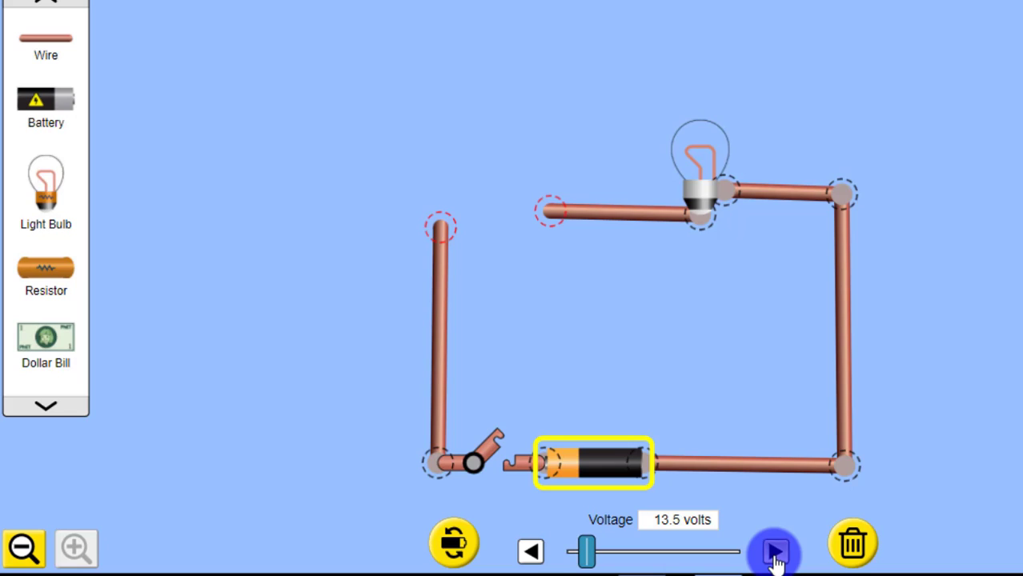
click(775, 552)
click(775, 552)
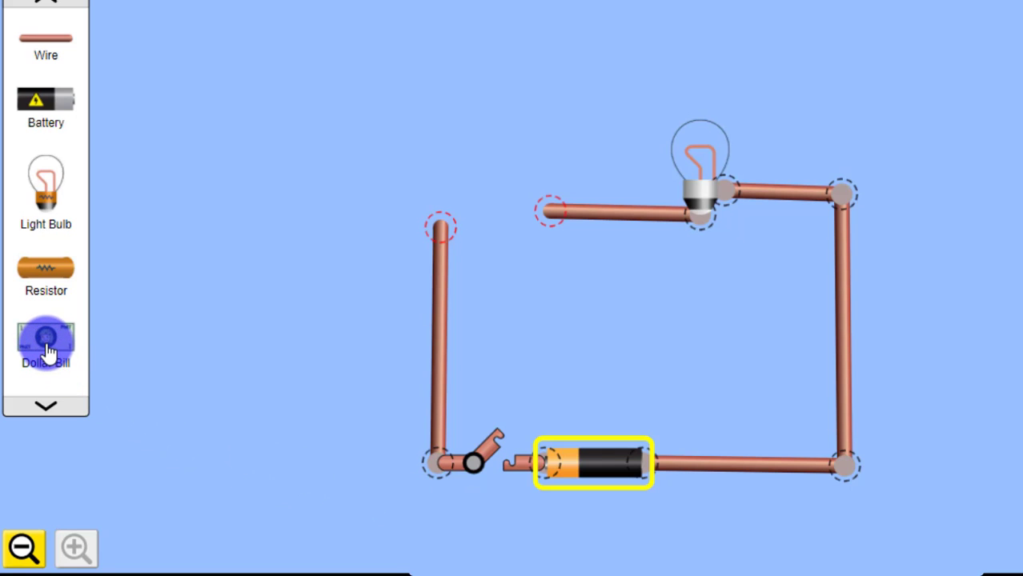
Insert a dollar bill into the gap between the vertical wire above the switch and the light bulb's wire.
drag(48, 349, 507, 204)
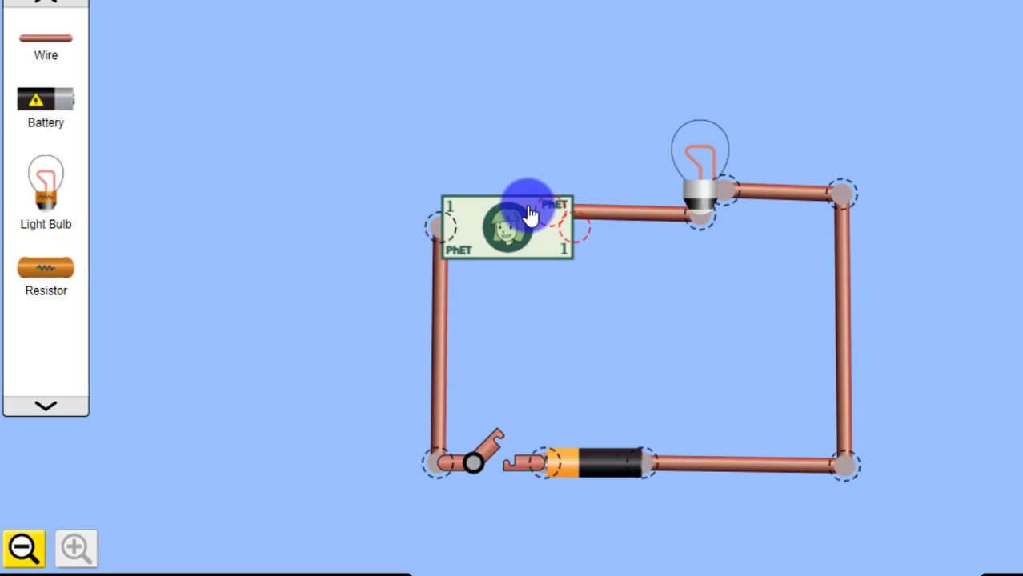
drag(577, 210, 596, 217)
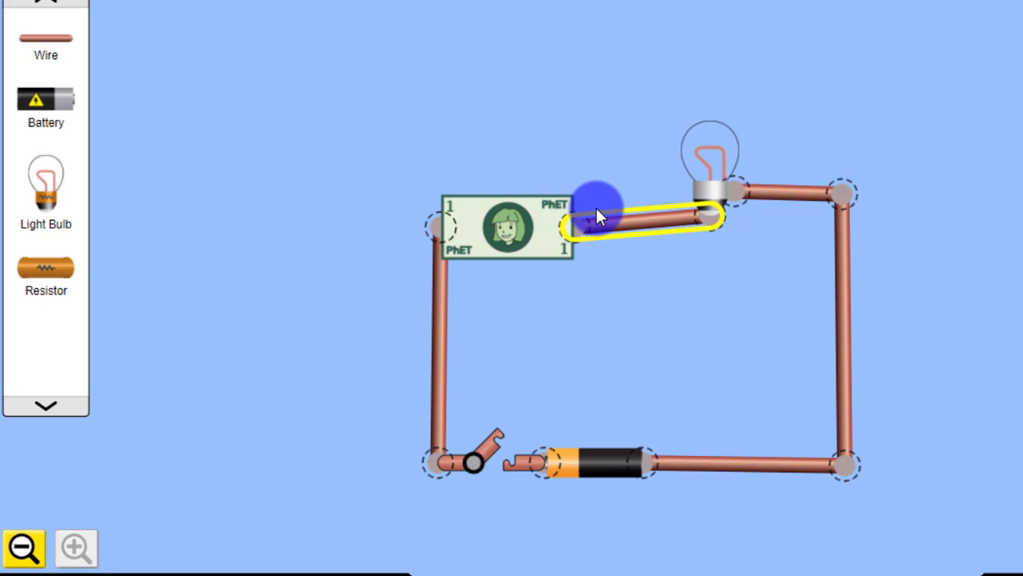
click(637, 272)
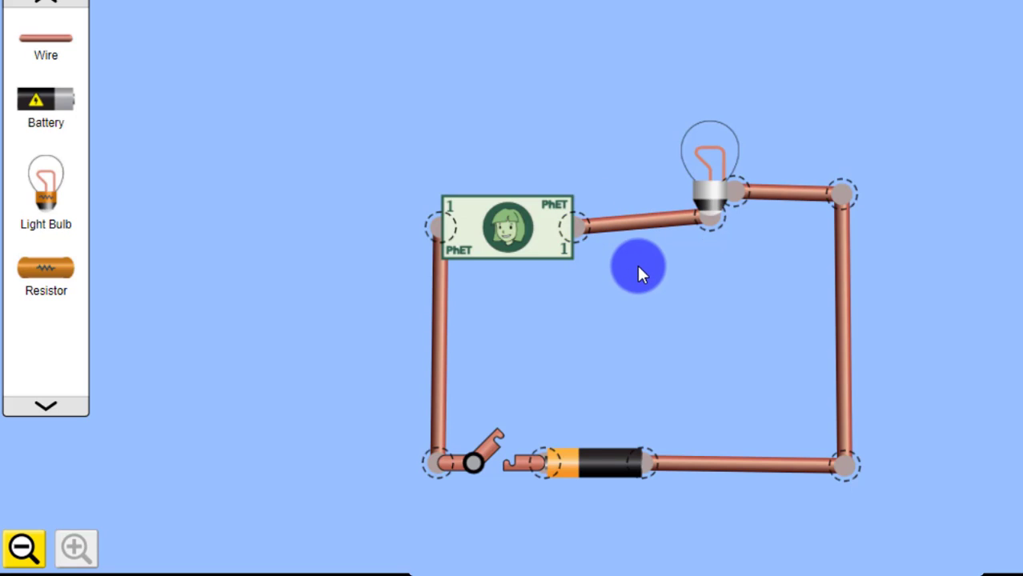
Close the switch to test the circuit with the dollar bill, and select the bill.
click(478, 469)
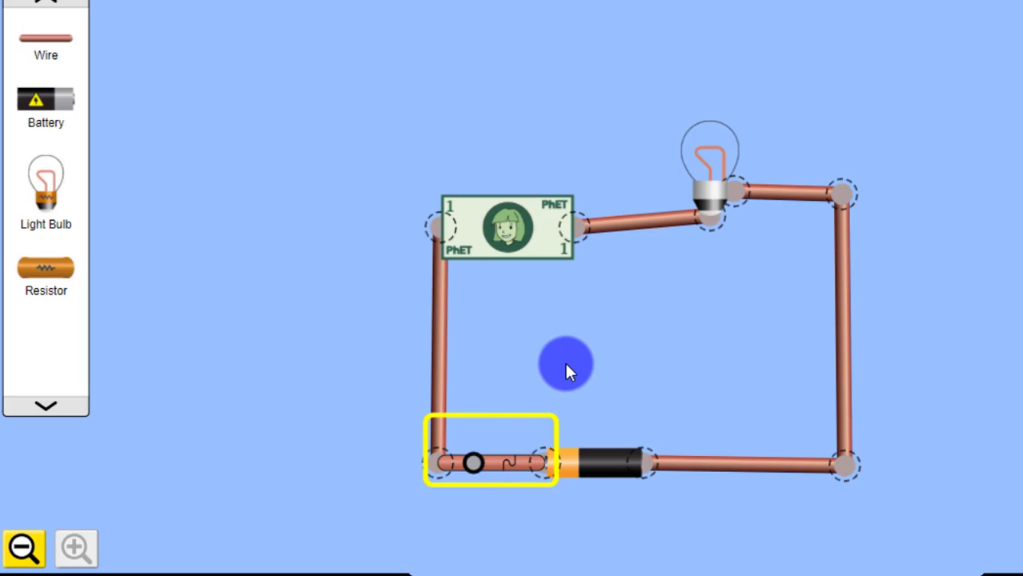
click(517, 228)
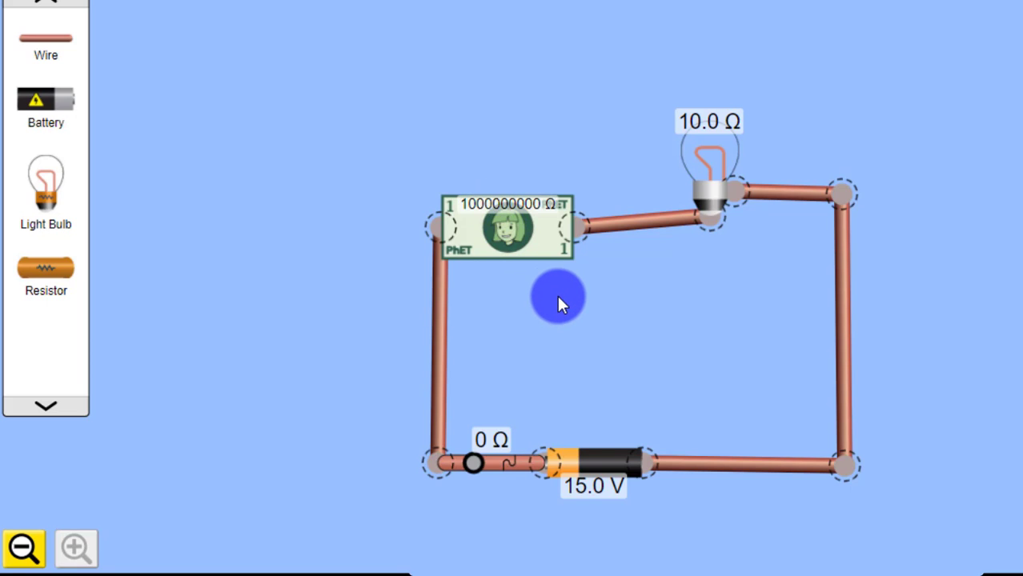
Replace the dollar bill with a paper clip on the vertical wire, and join the light bulb's wire to the clip's free end.
click(544, 230)
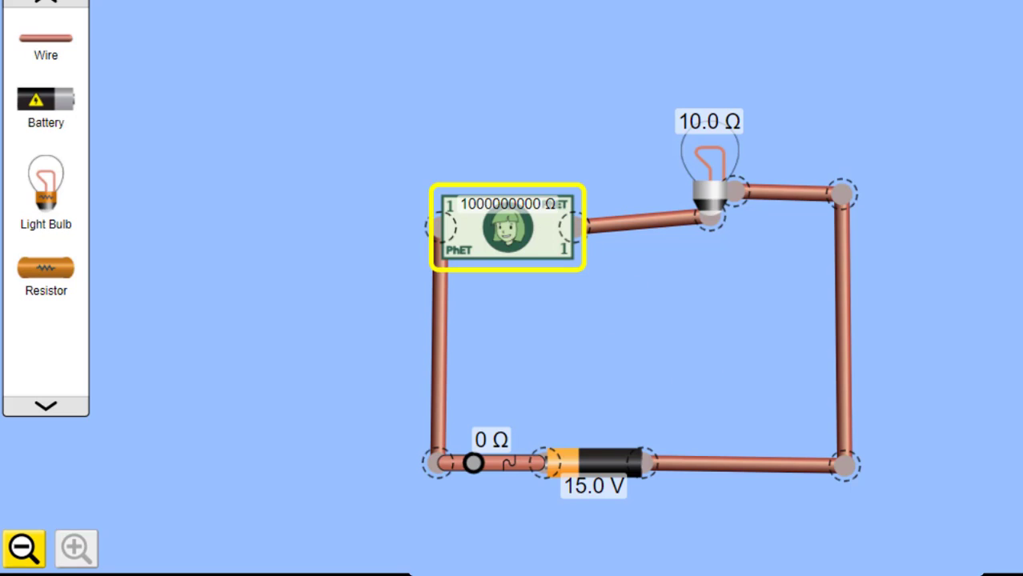
key(Delete)
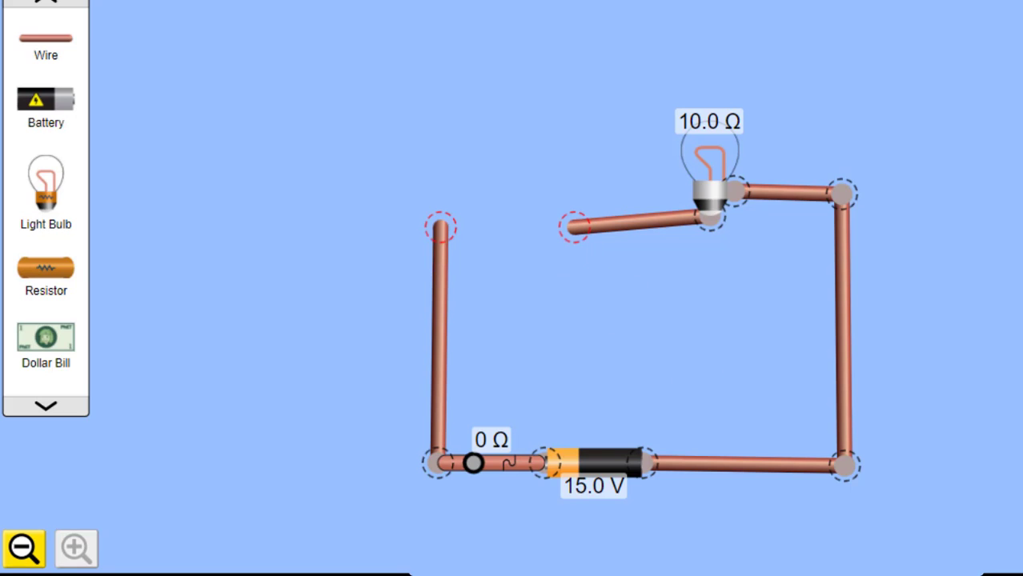
click(49, 404)
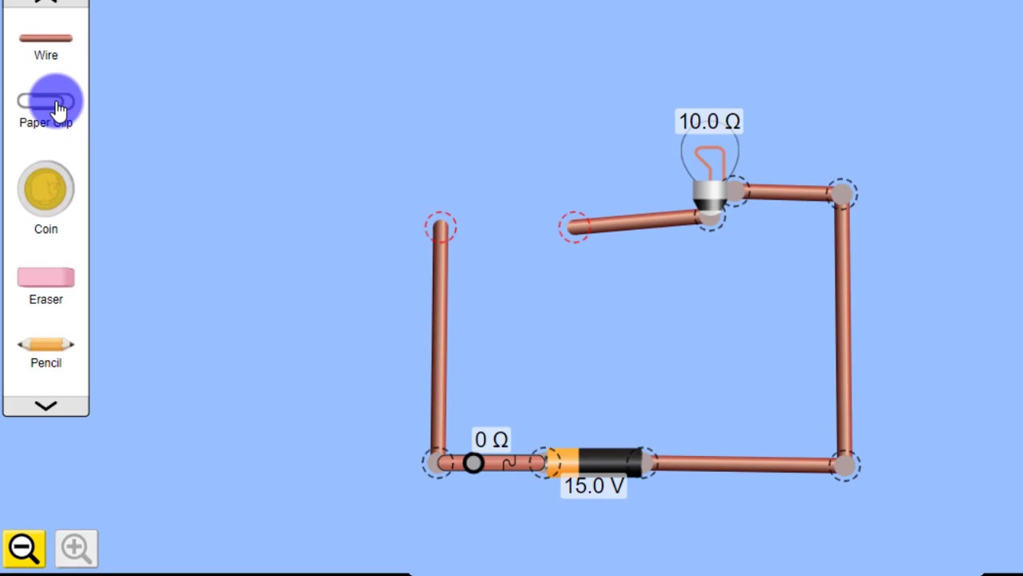
drag(57, 108, 482, 204)
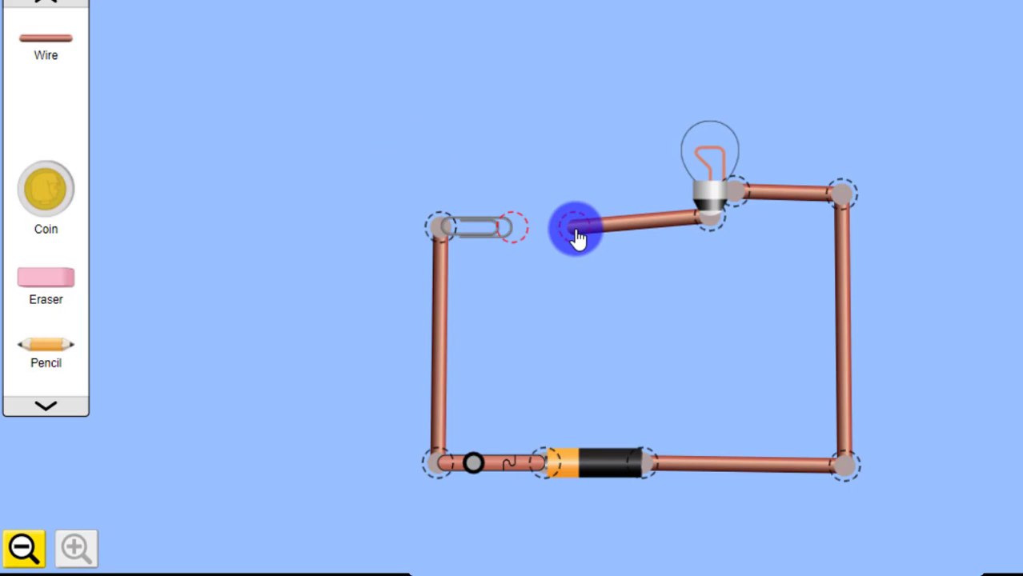
drag(576, 232, 528, 229)
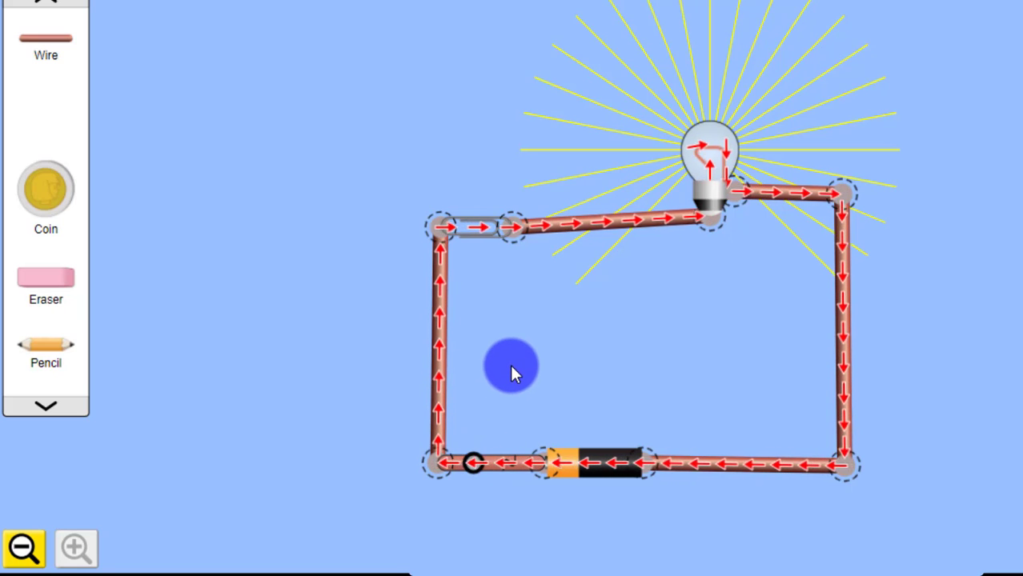
Open the switch and remove the paper clip from the circuit.
click(470, 469)
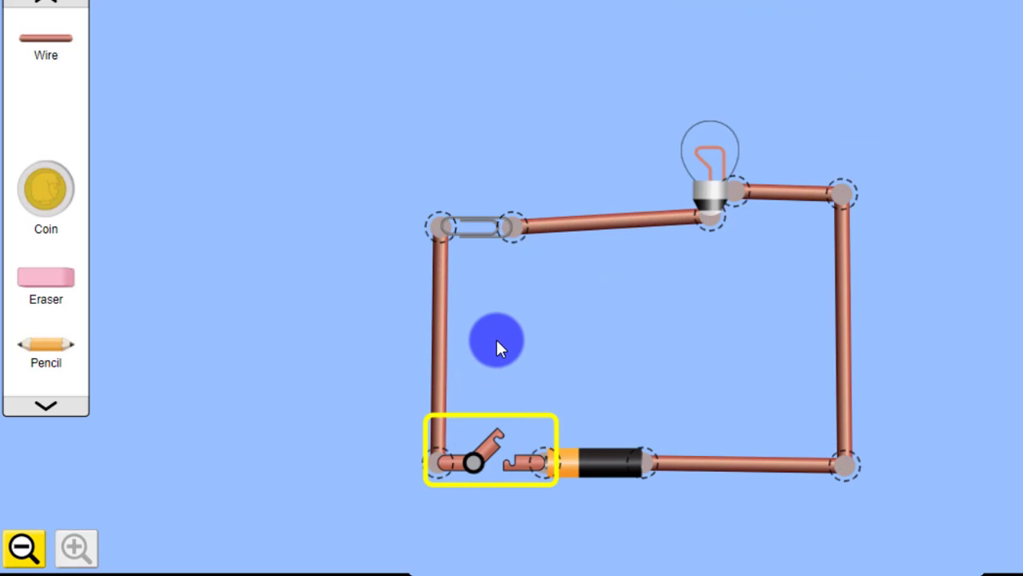
click(484, 229)
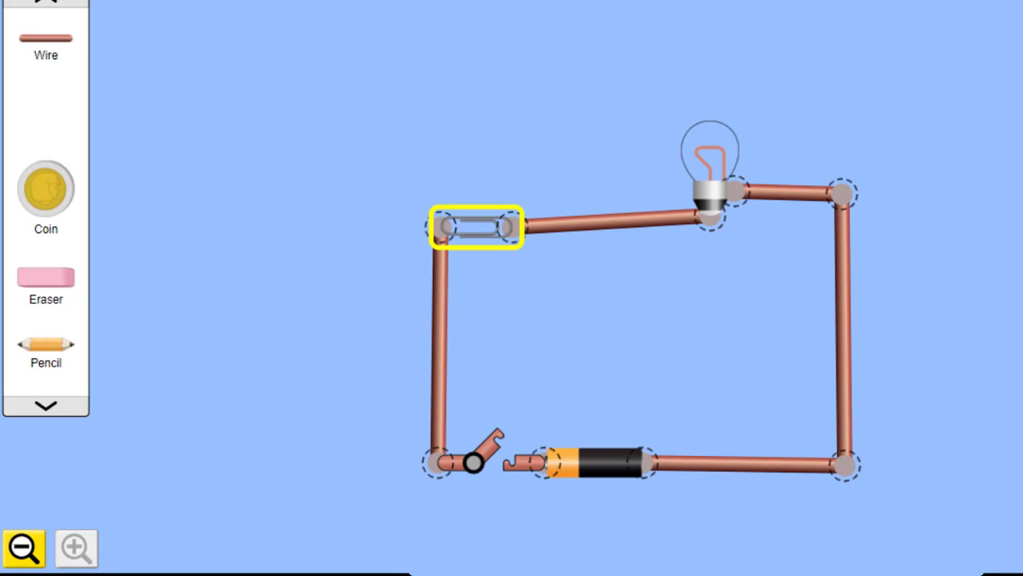
key(Delete)
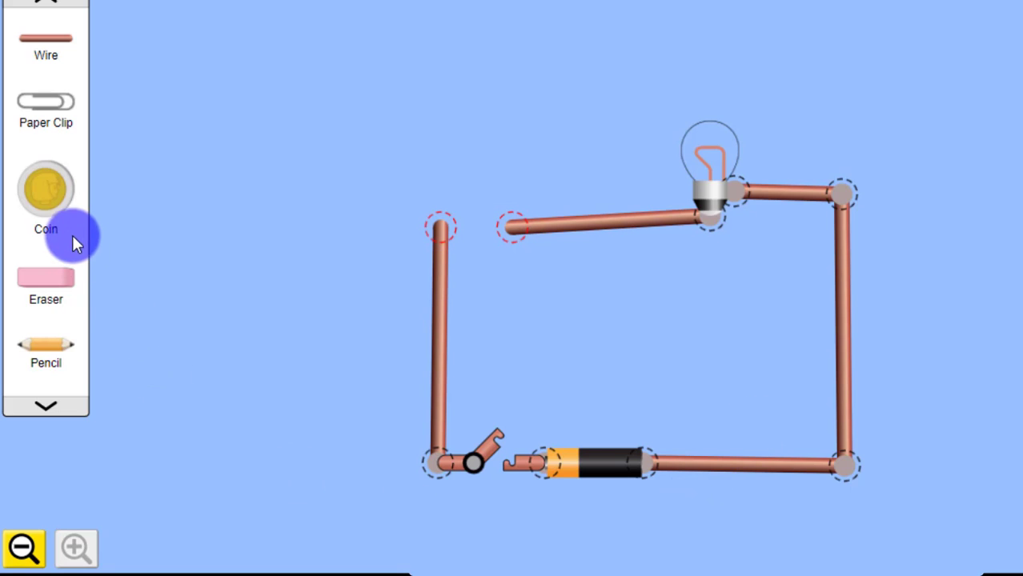
Bridge the gap between the vertical wire and the light bulb's wire with a coin, and close the switch to test it.
drag(50, 199, 495, 216)
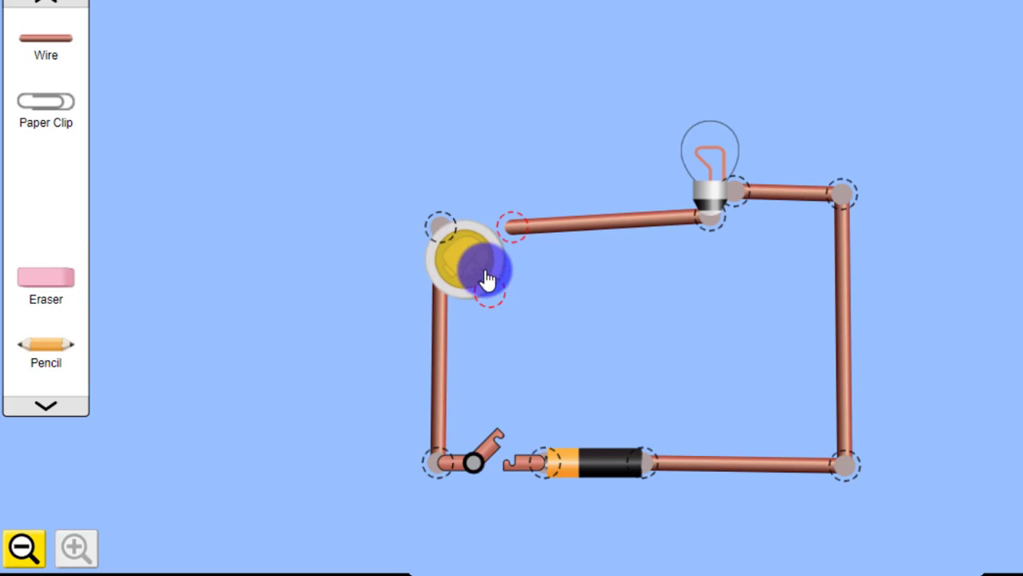
drag(488, 279, 516, 226)
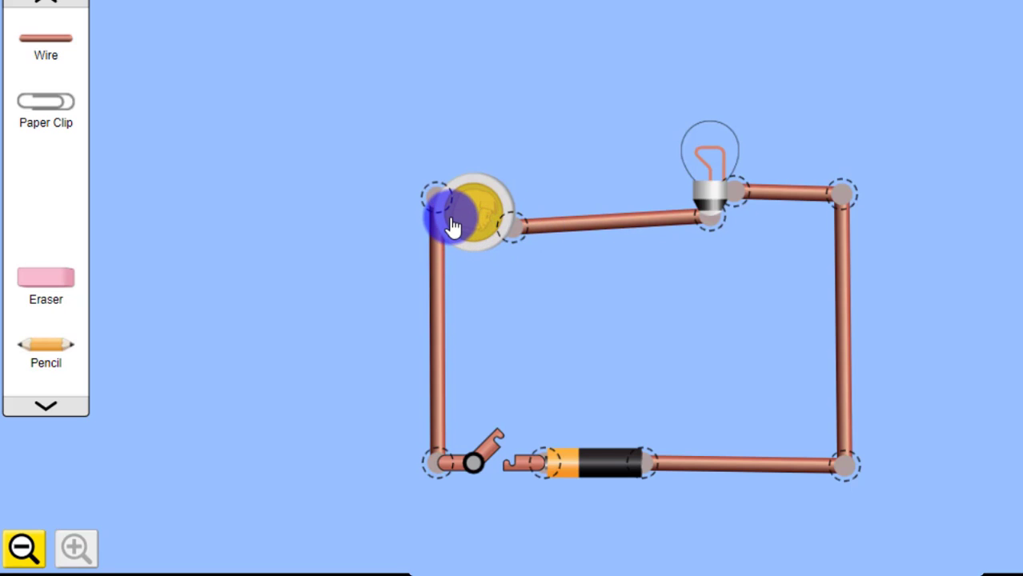
drag(453, 226, 453, 200)
mouse_move(522, 227)
mouse_down()
mouse_move(529, 203)
mouse_move(512, 241)
mouse_up()
click(474, 464)
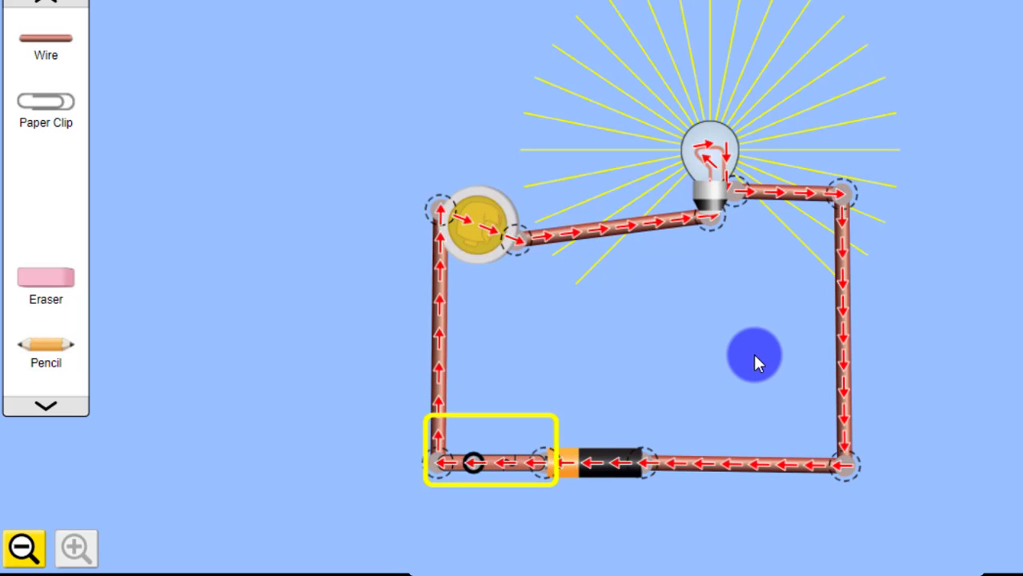
Open the switch and remove the coin from the circuit.
click(473, 466)
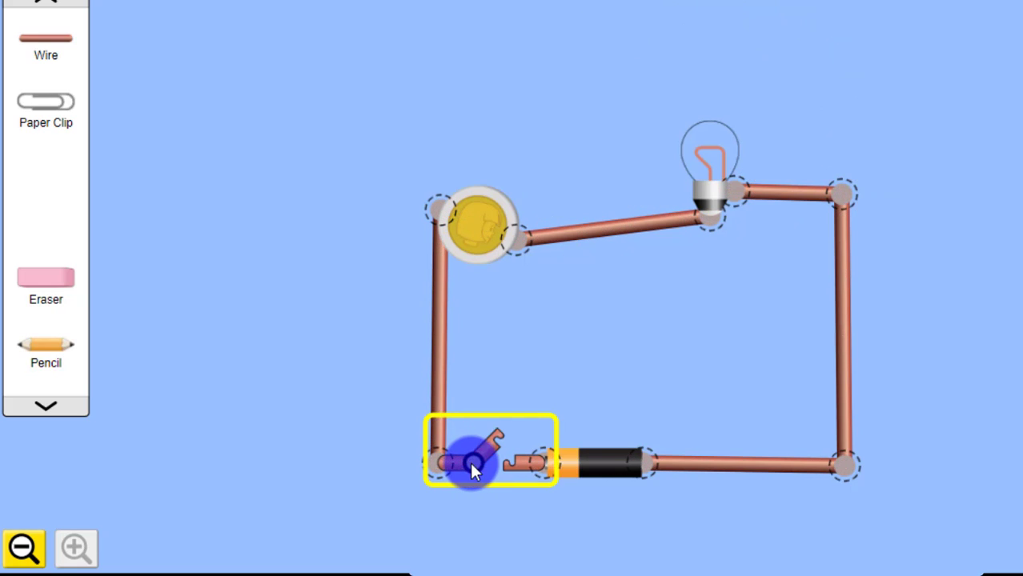
click(478, 240)
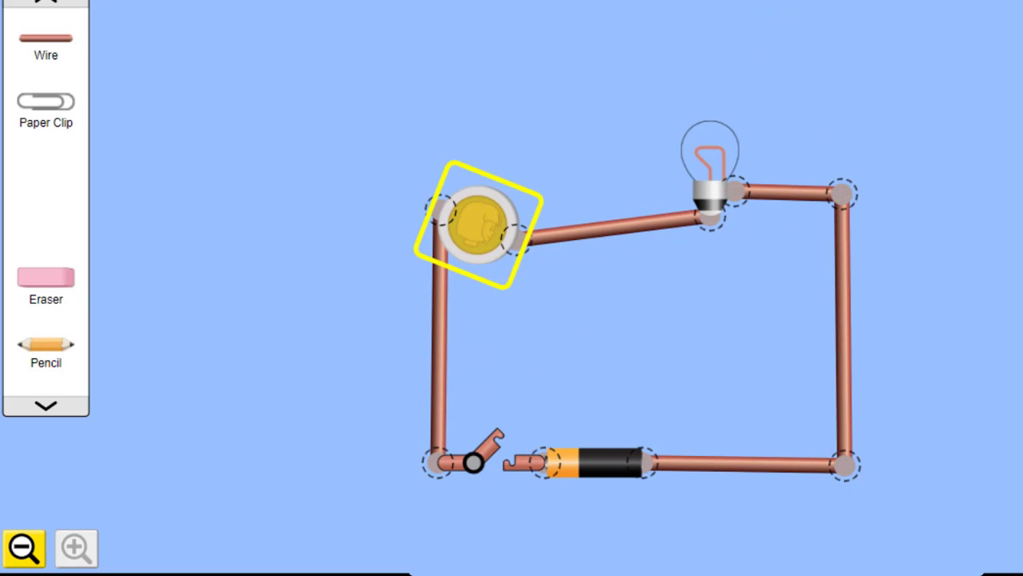
click(472, 536)
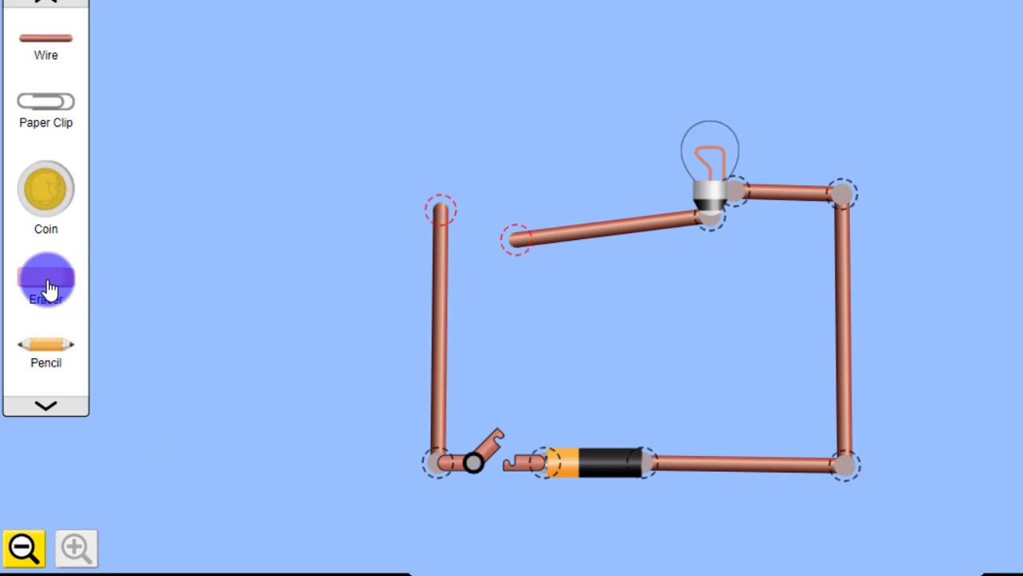
Bridge the gap between the vertical wire and the light bulb's wire with an eraser, and close the switch to test it.
mouse_move(50, 288)
mouse_down()
mouse_move(474, 180)
mouse_move(490, 197)
mouse_up()
mouse_move(518, 238)
mouse_down()
mouse_move(598, 240)
mouse_move(539, 213)
mouse_up()
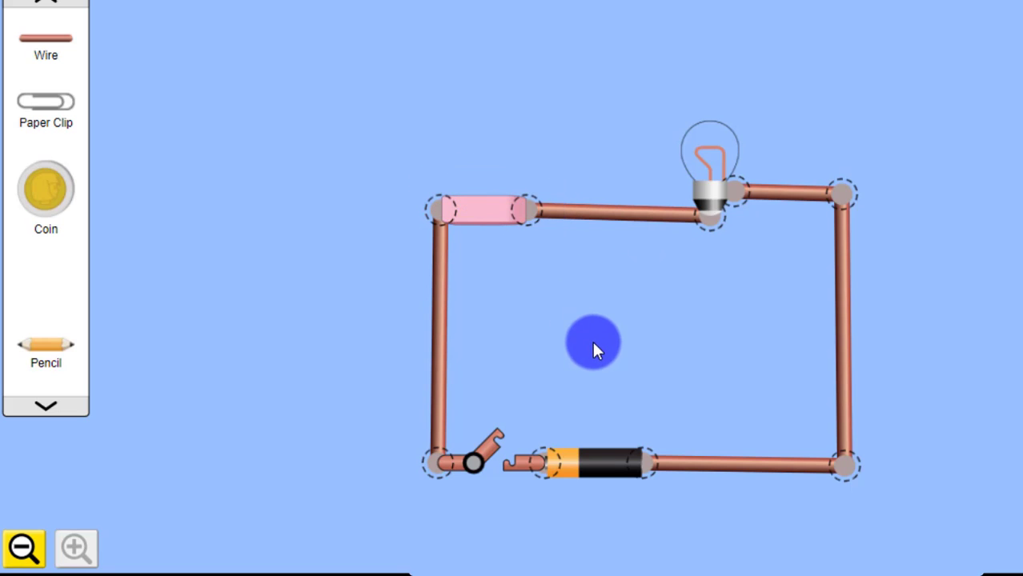
click(479, 470)
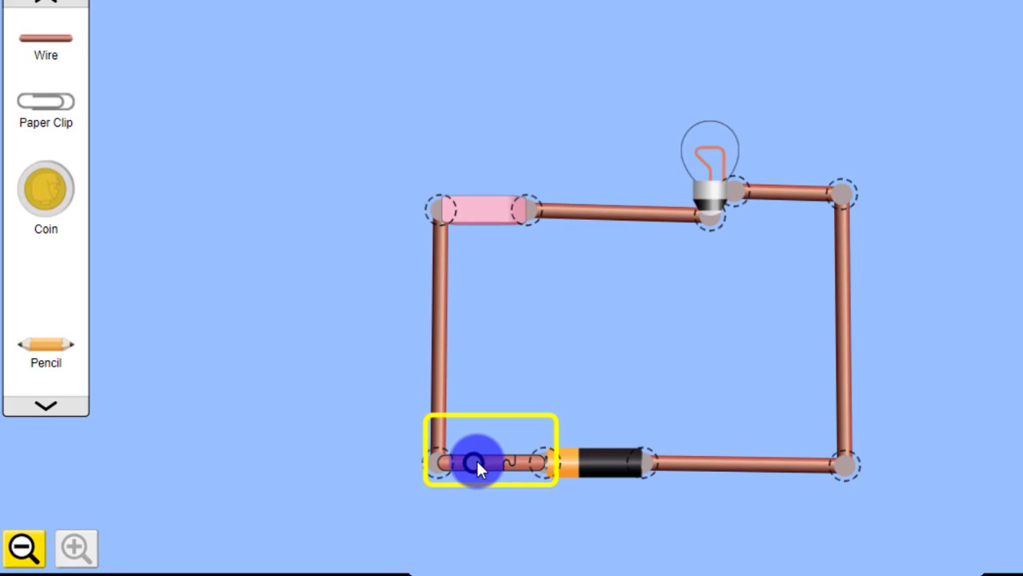
drag(478, 471, 508, 471)
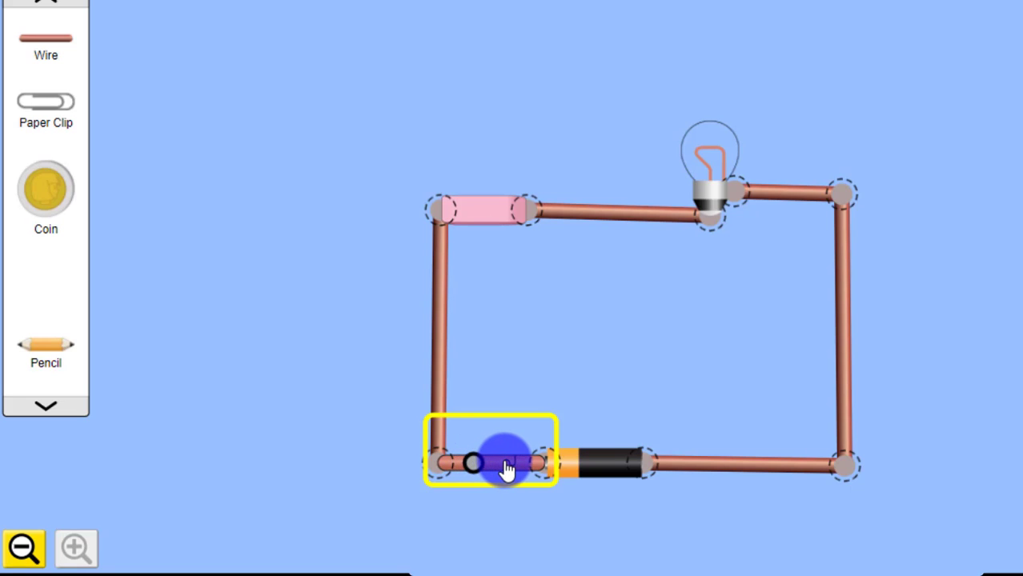
drag(507, 471, 557, 412)
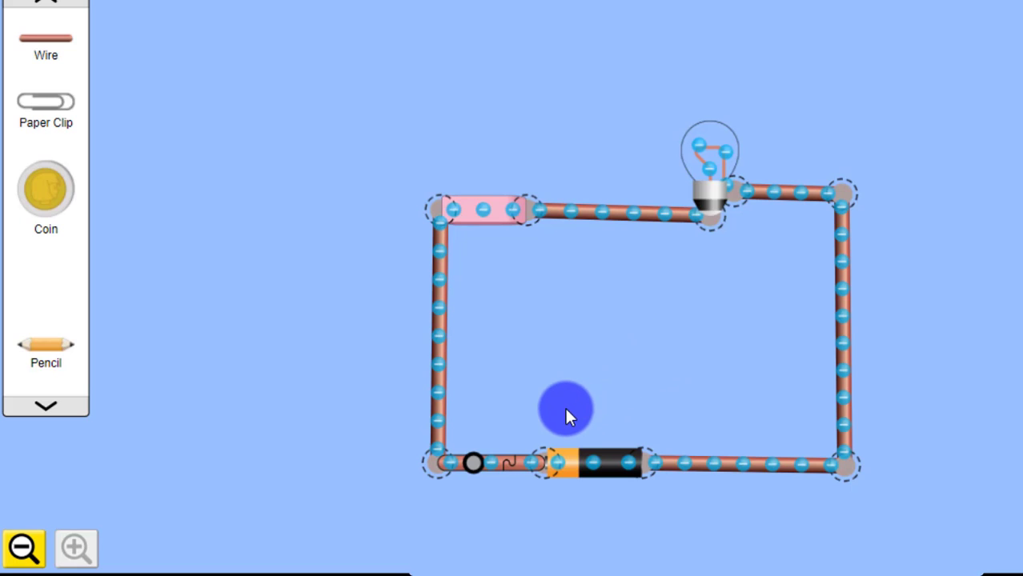
Open the switch and remove the eraser from the circuit.
click(475, 464)
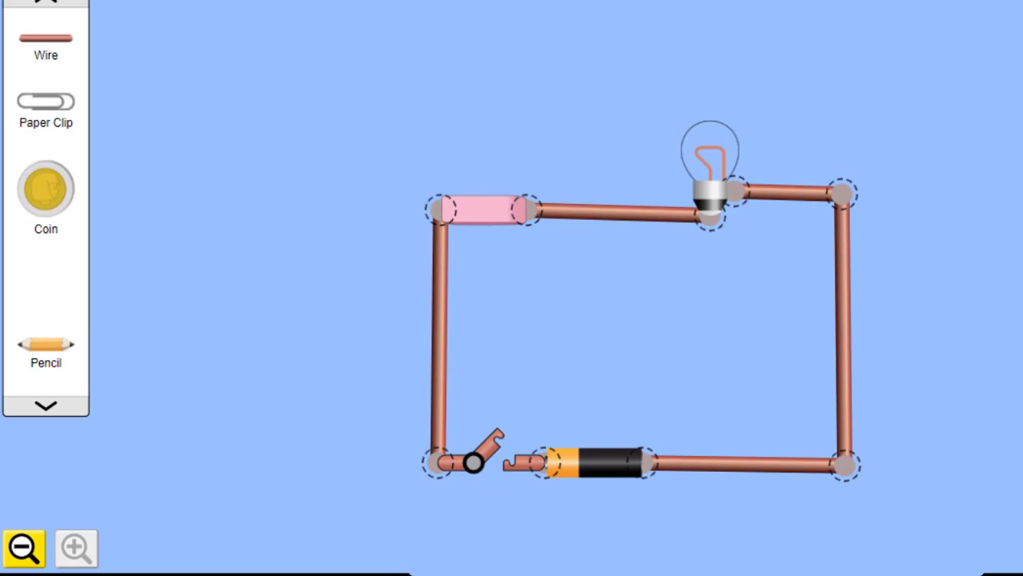
click(493, 212)
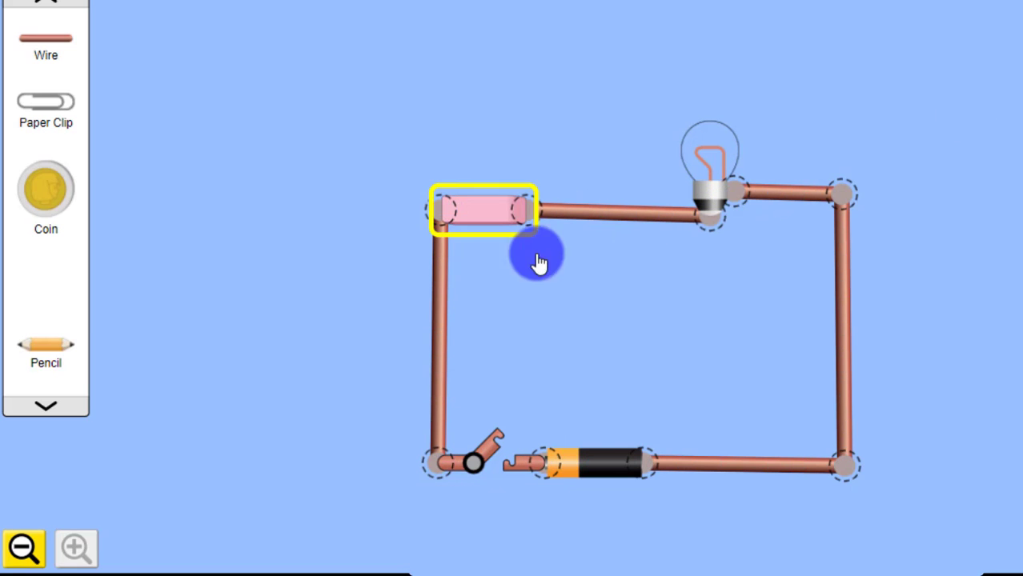
key(Delete)
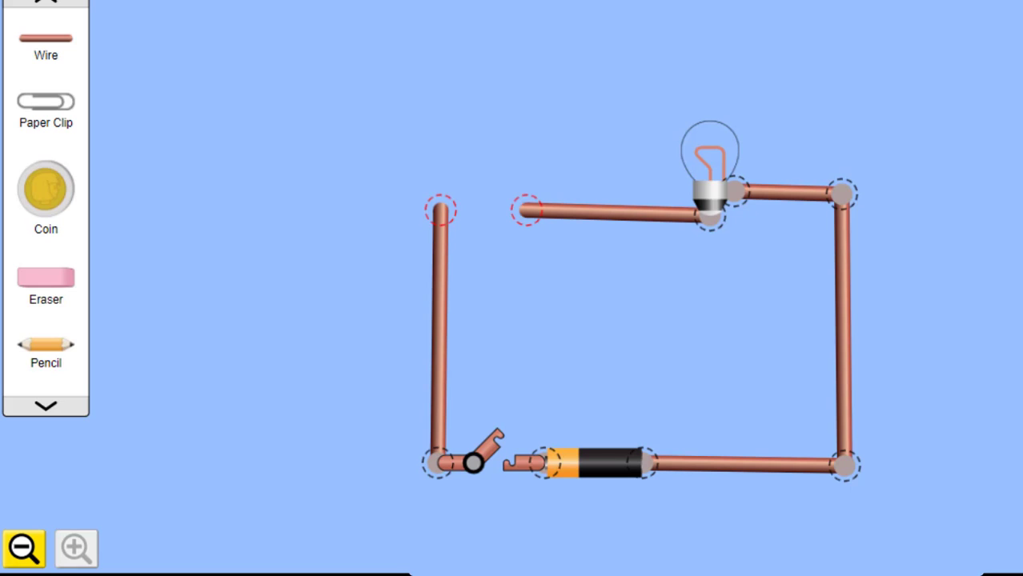
Try to bridge the gap between the vertical wire and the light bulb's wire with a pencil, and close the switch to test it.
mouse_move(46, 352)
mouse_down()
mouse_move(166, 303)
mouse_move(504, 201)
mouse_up()
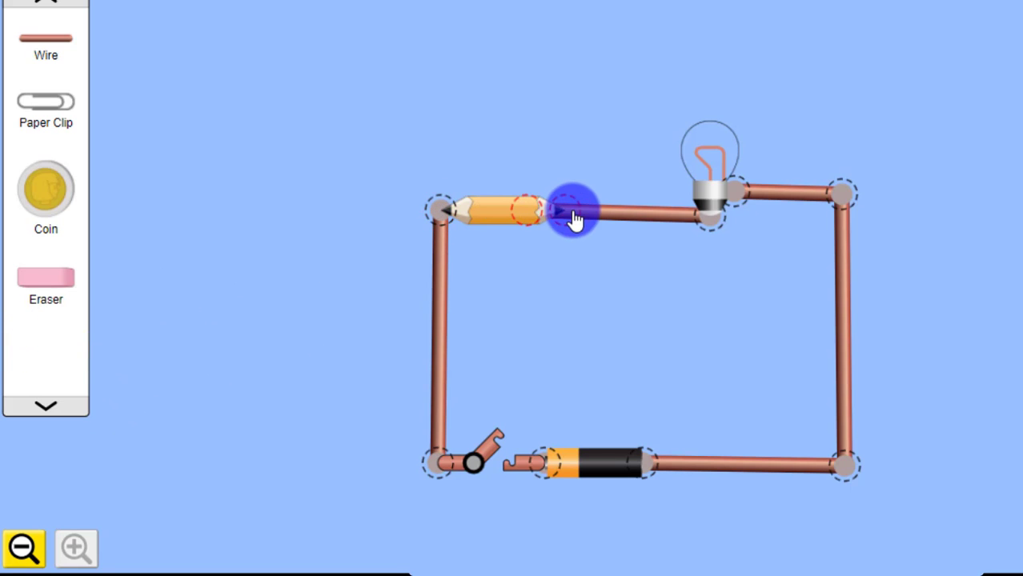
mouse_move(596, 213)
mouse_down()
mouse_move(559, 212)
mouse_move(582, 215)
mouse_move(573, 216)
mouse_up()
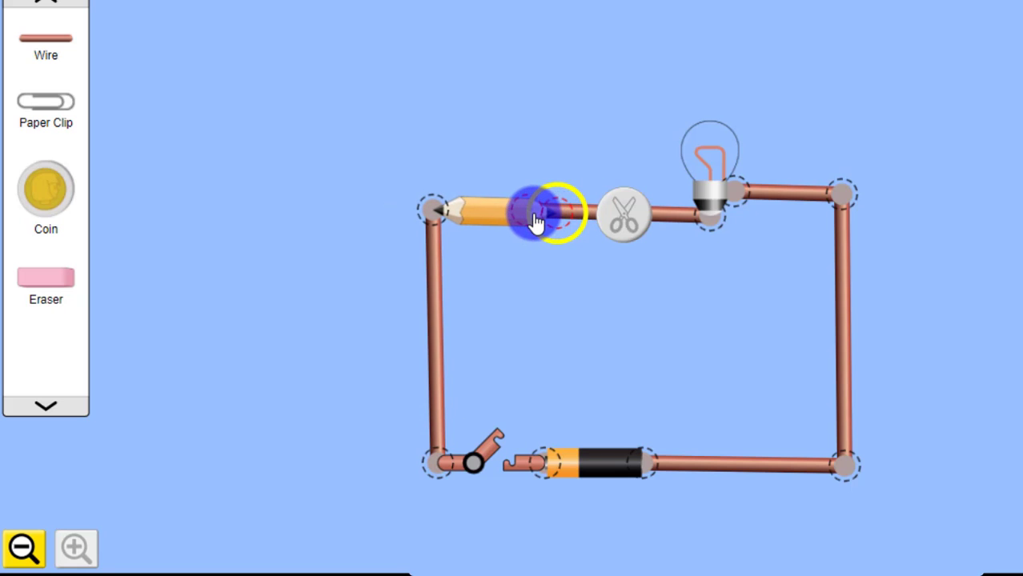
click(535, 219)
click(535, 218)
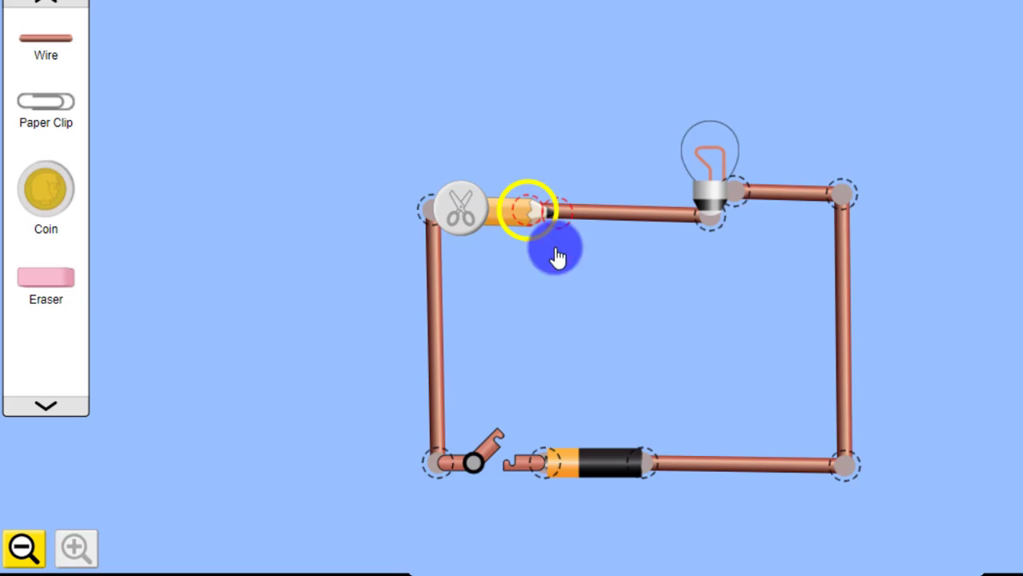
click(516, 407)
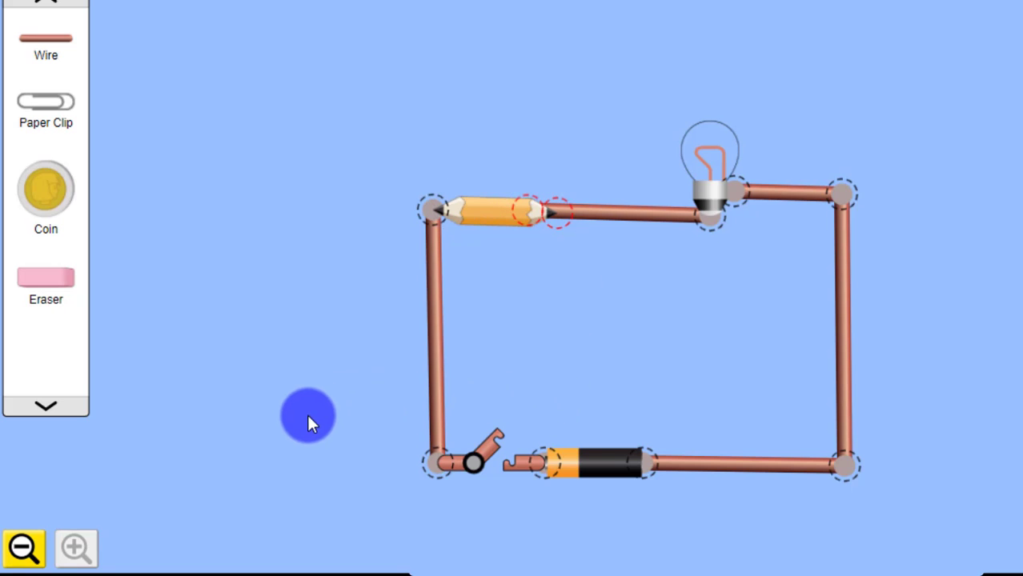
click(476, 468)
click(478, 464)
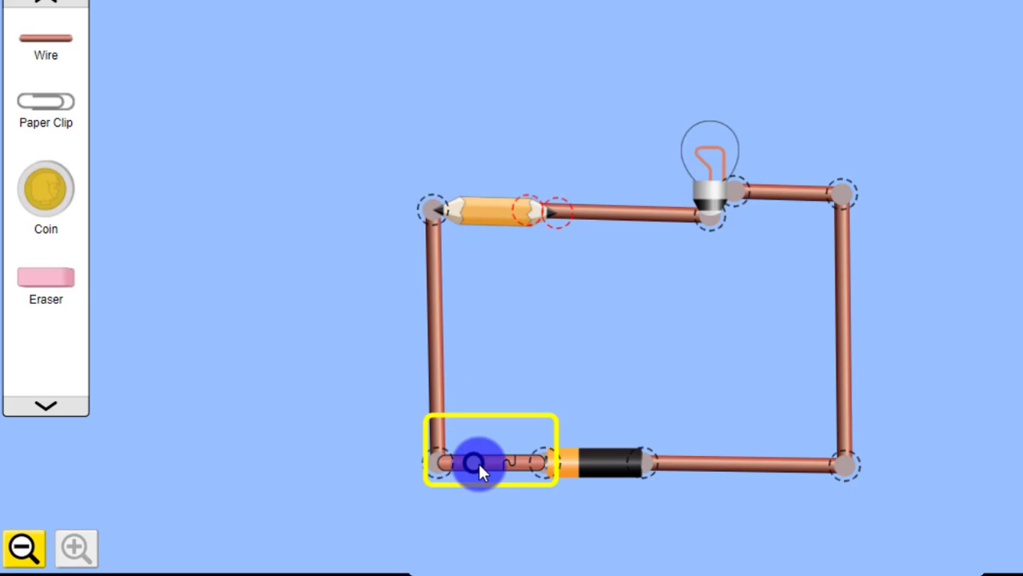
Open the switch and remove the pencil from the circuit.
click(478, 465)
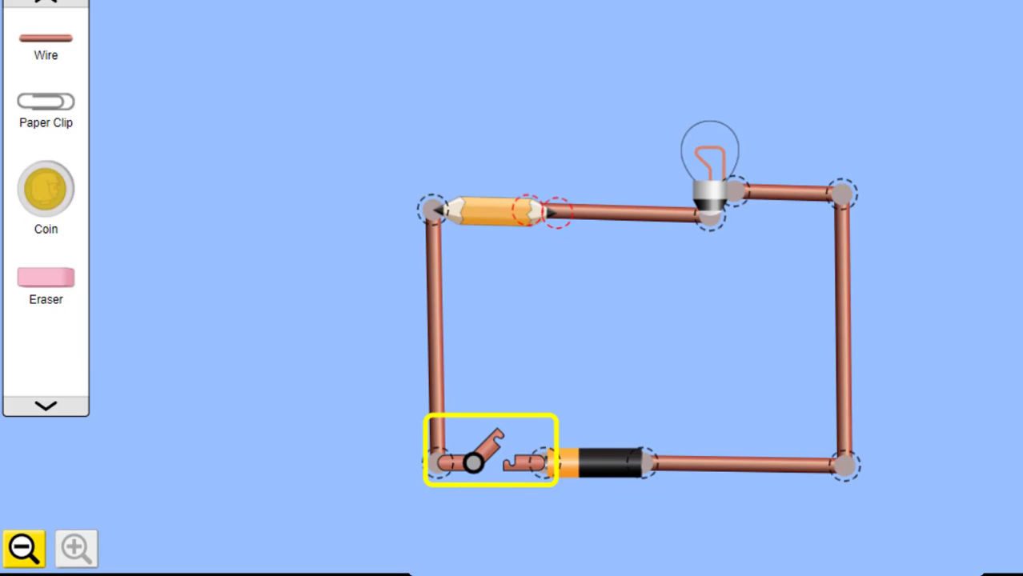
click(492, 211)
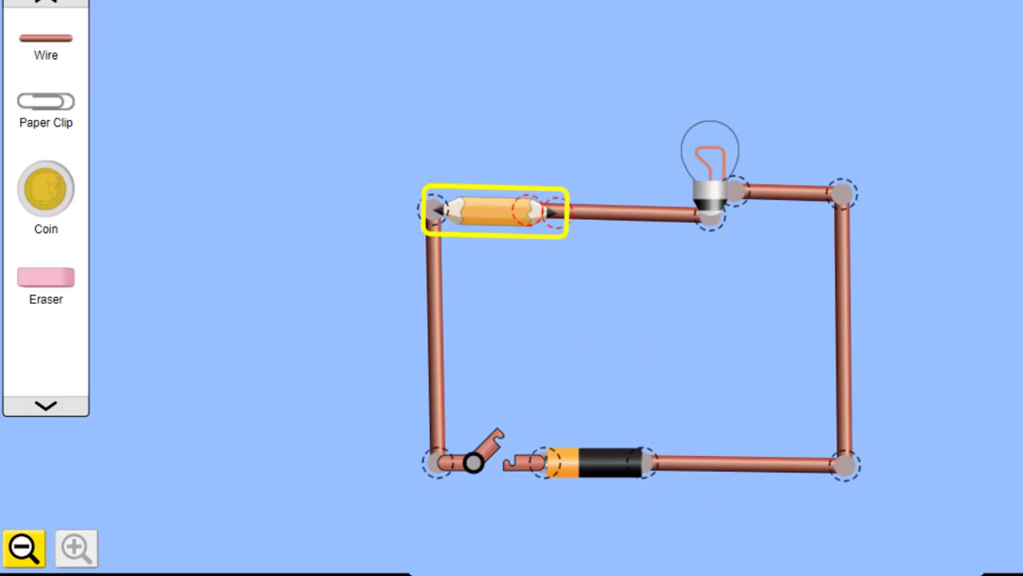
key(Delete)
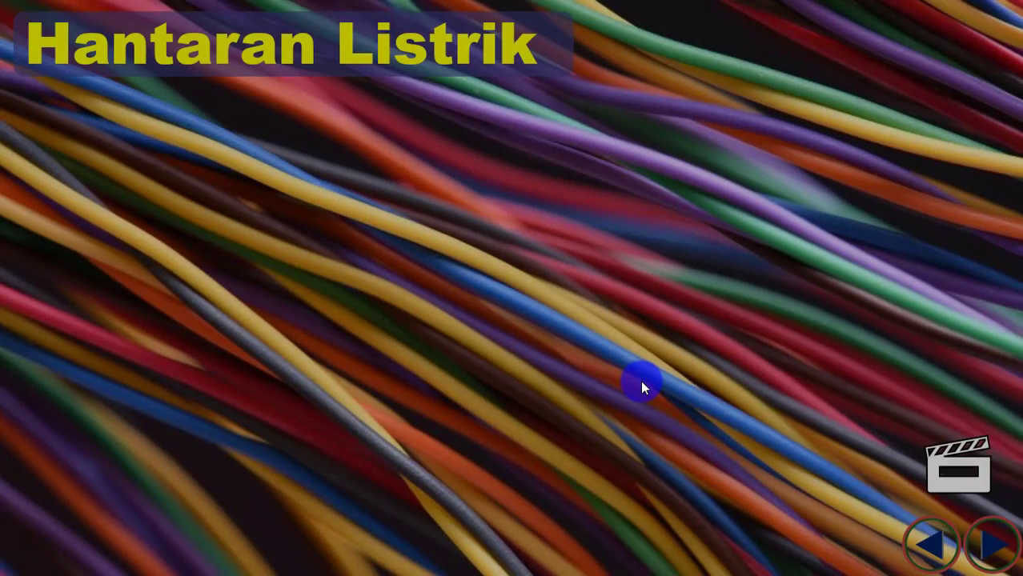